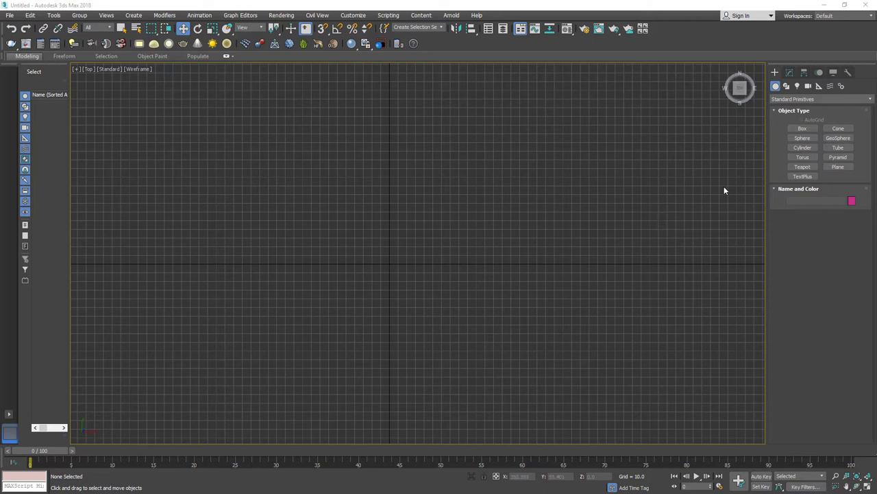
Draw two concentric circles in the Top viewport with the Circle tool.
click(786, 86)
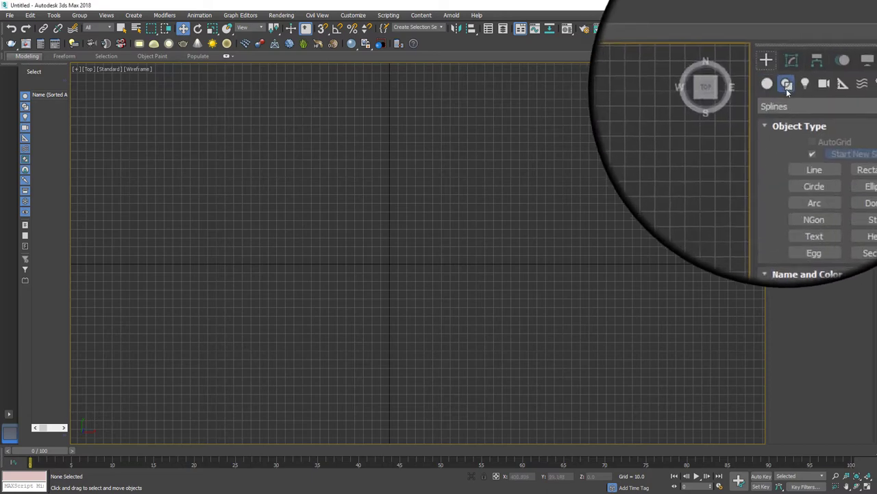
click(797, 145)
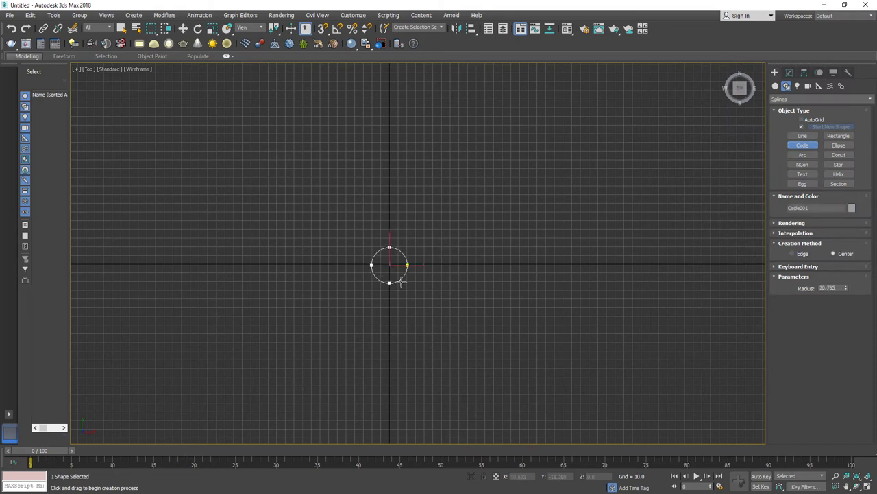
drag(401, 281, 416, 306)
key(ctrl+z)
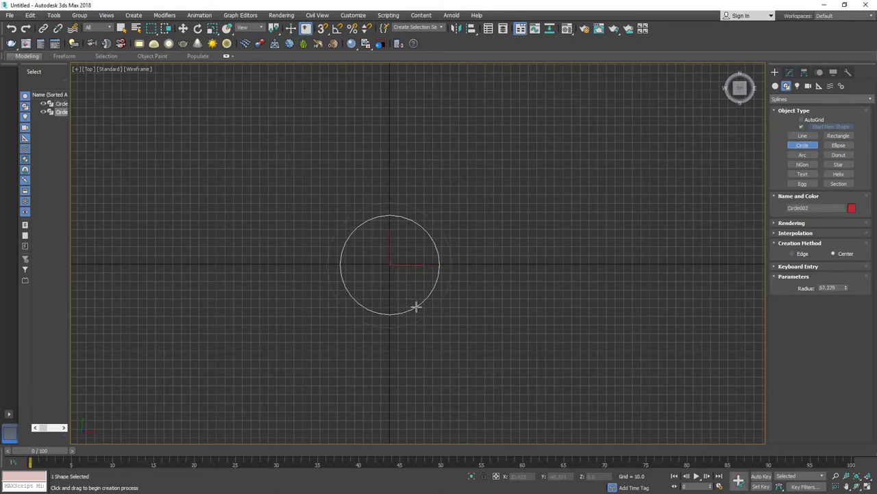
key(w)
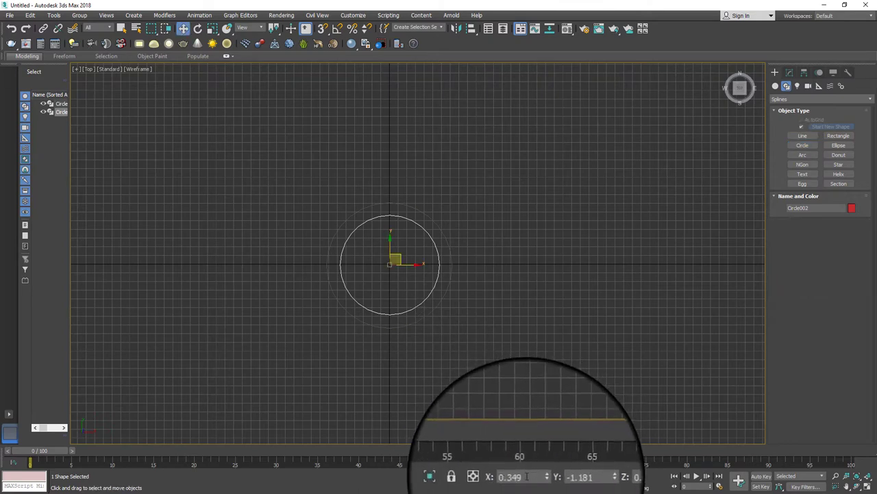
Position both circles at X 0, Y 0 so they centre on the world origin.
double_click(516, 476)
text(0)
key(Tab)
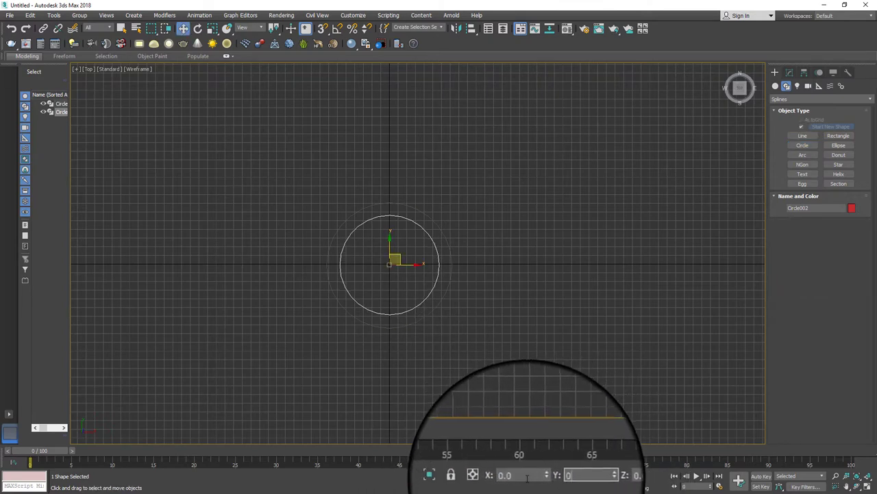
click(441, 307)
double_click(519, 476)
text(0)
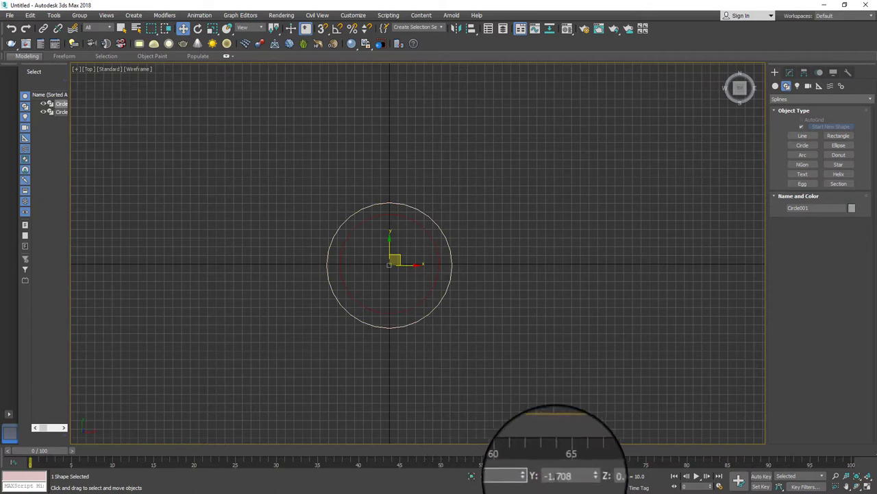
key(Tab)
text(0)
key(Return)
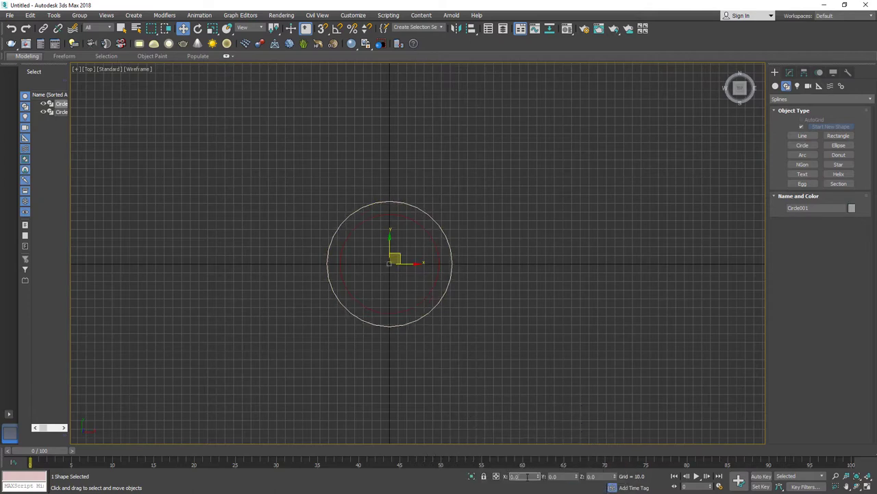
Draw an outlined egg shape just above the circles.
click(455, 296)
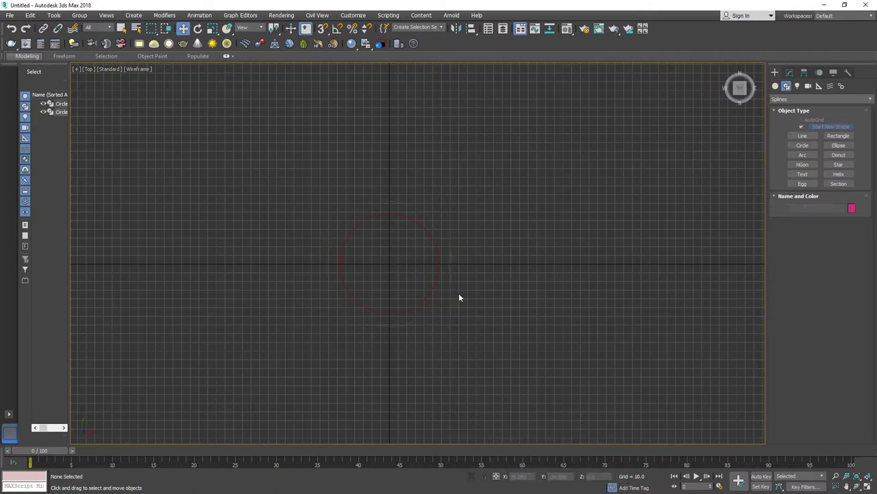
click(796, 183)
scroll(457, 264, down, 2)
drag(388, 188, 394, 272)
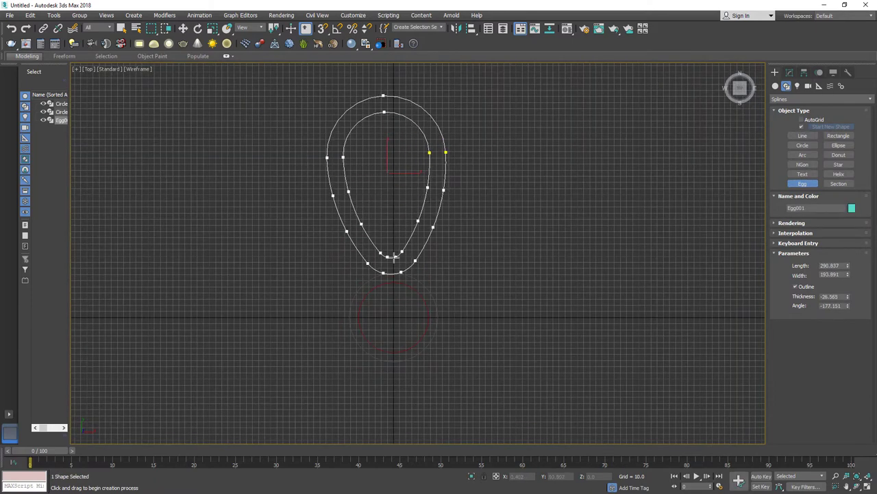
click(395, 260)
key(w)
middle_drag(419, 169, 384, 164)
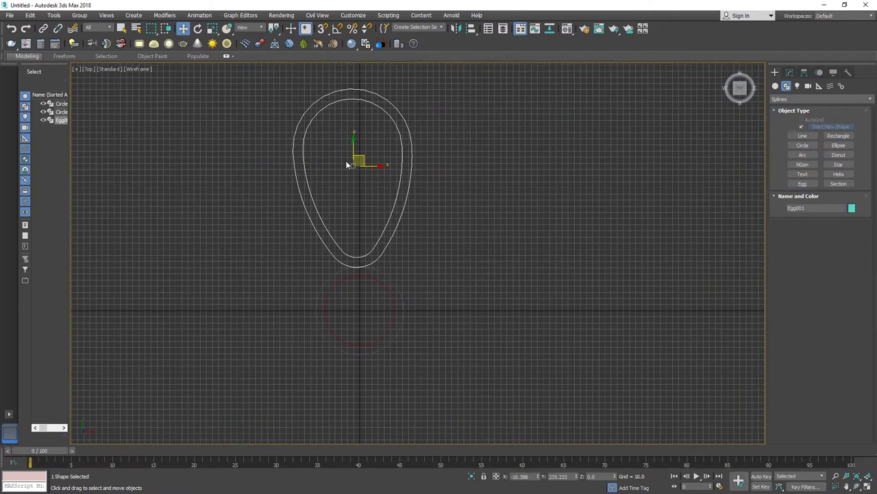
scroll(368, 231, up, 3)
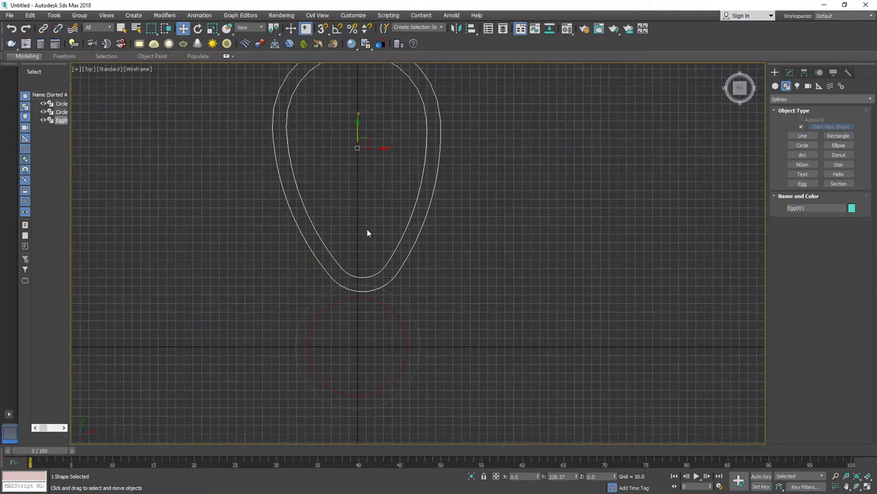
scroll(309, 206, down, 3)
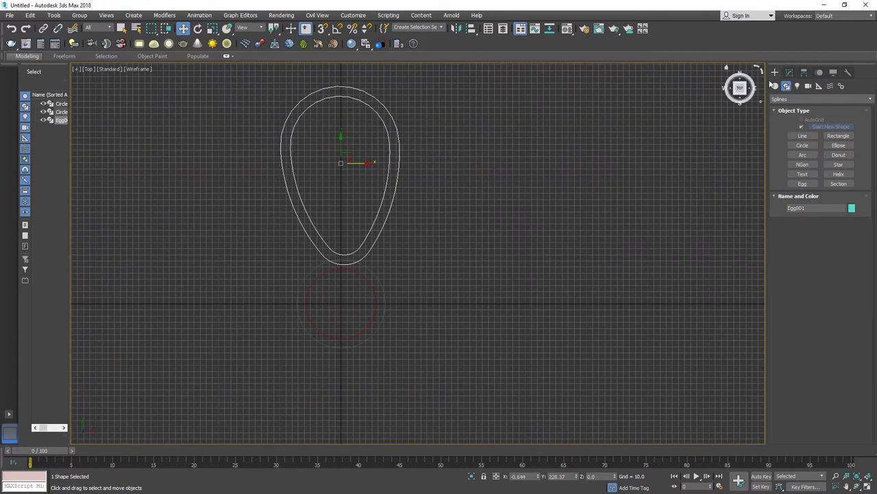
Move the egg's pivot to X 0, Y 0 with Affect Pivot Only.
click(804, 72)
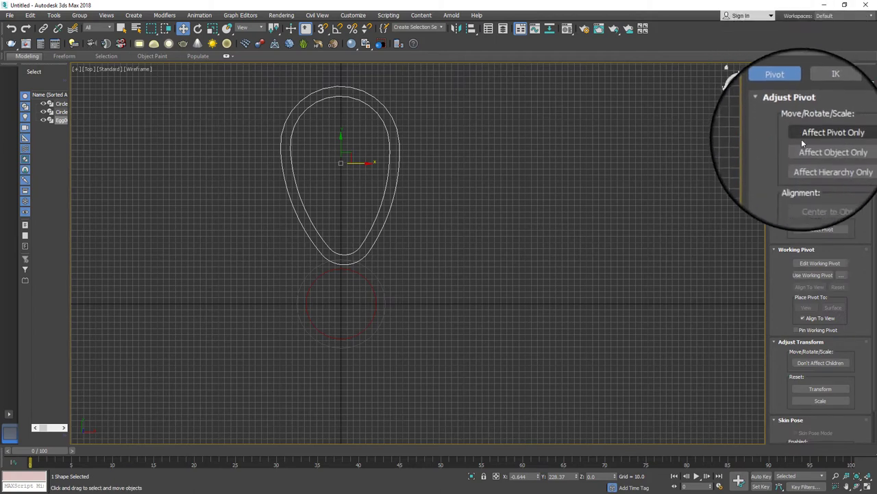
click(804, 136)
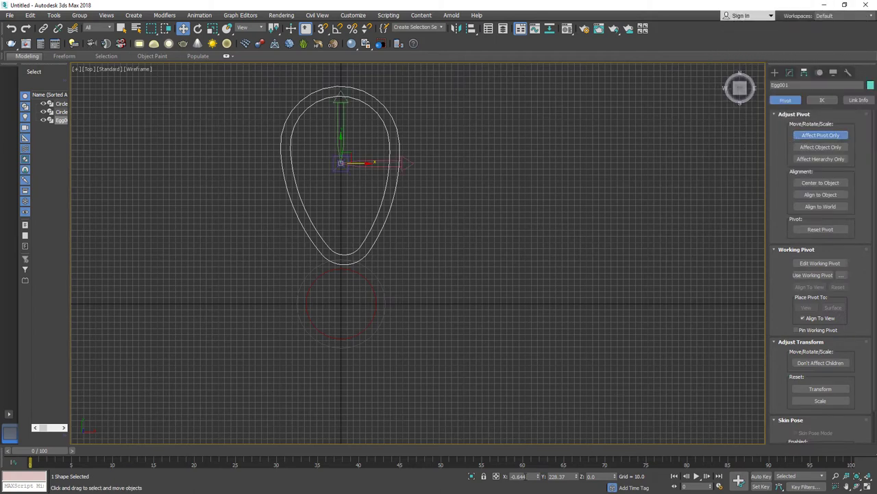
double_click(519, 476)
text(0)
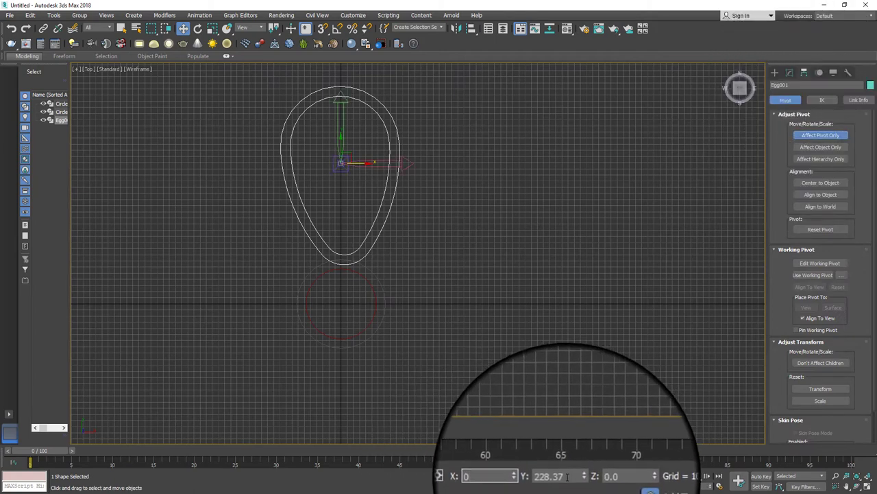
double_click(568, 476)
text(0)
key(Return)
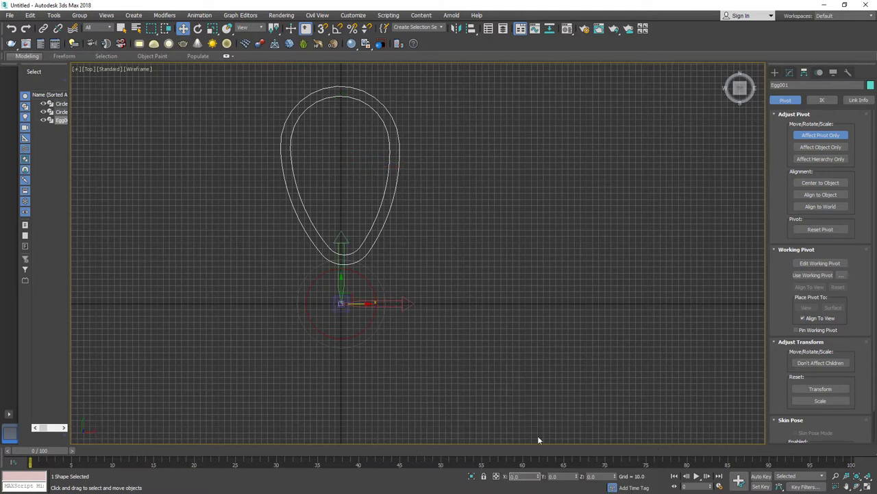
click(824, 138)
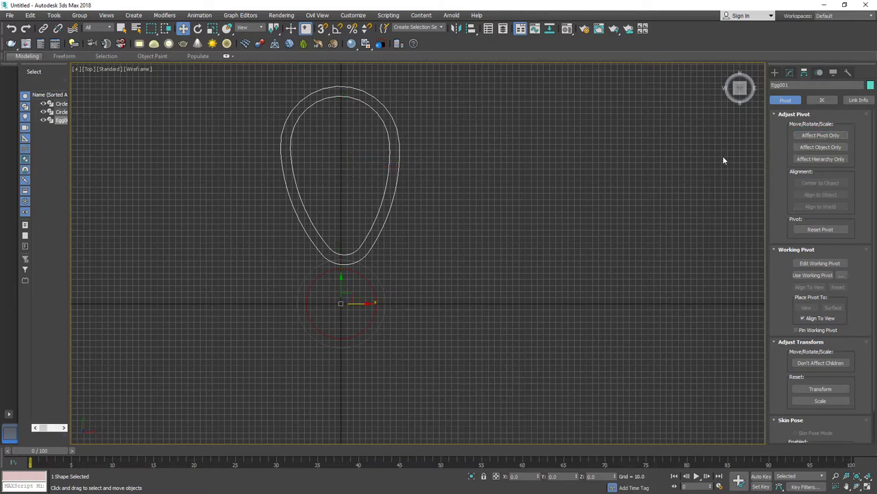
click(53, 15)
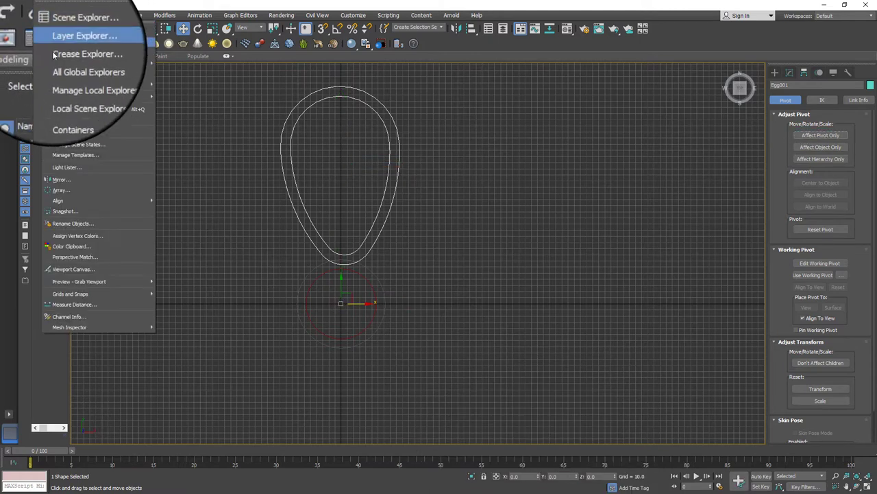
Set up a 360° total Z-rotation array of the egg producing independent copies.
click(68, 190)
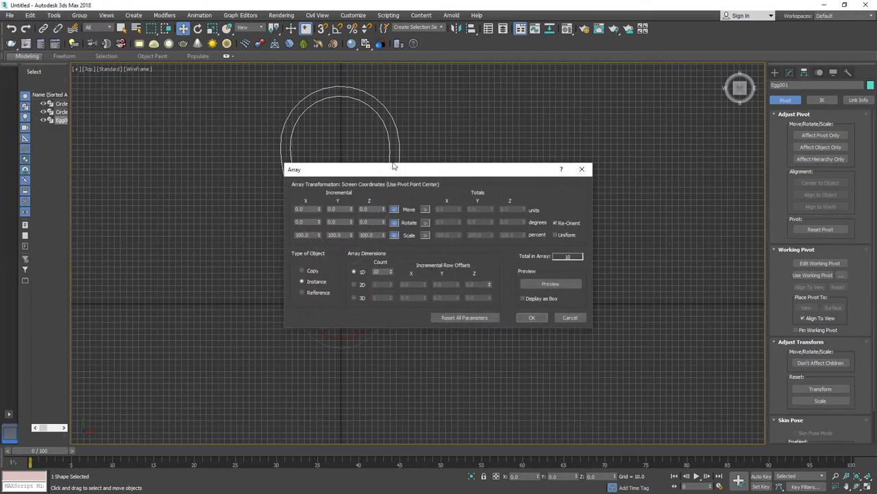
drag(409, 173, 586, 109)
click(607, 159)
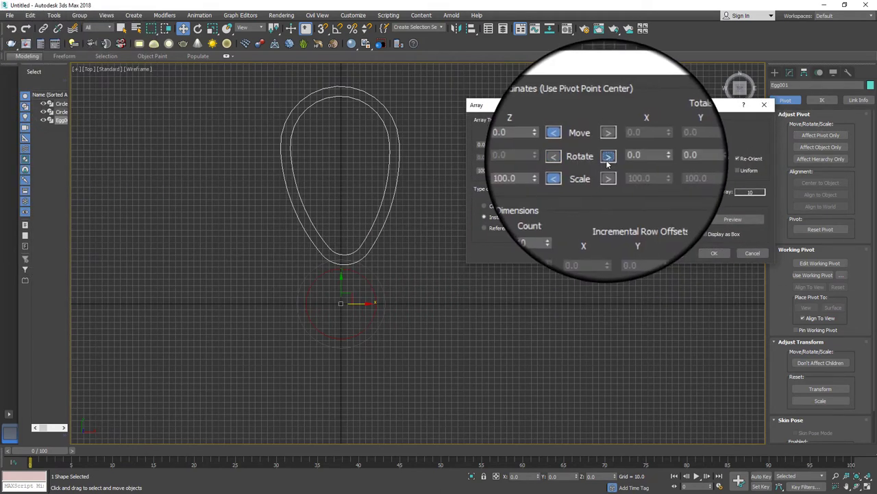
double_click(686, 158)
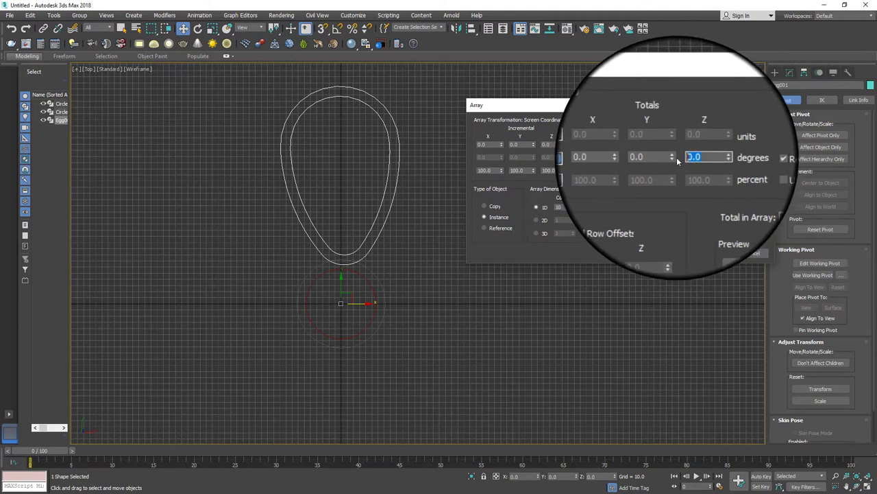
text(0)
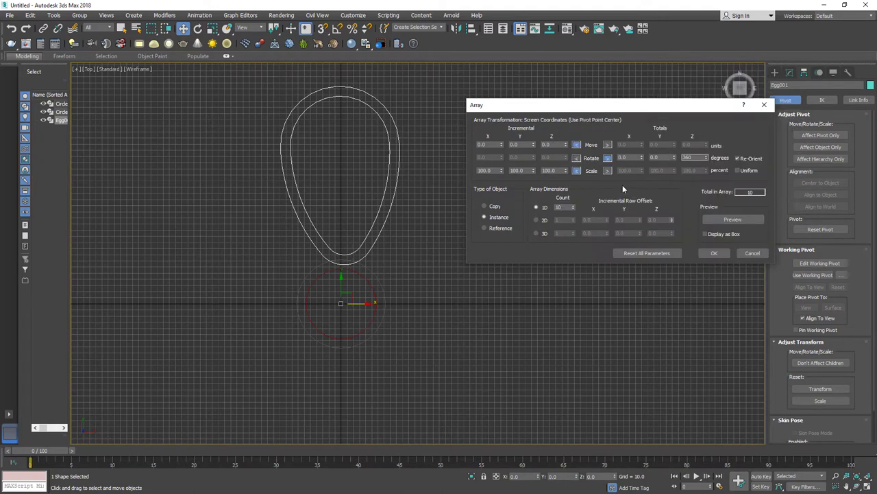
click(499, 206)
click(719, 221)
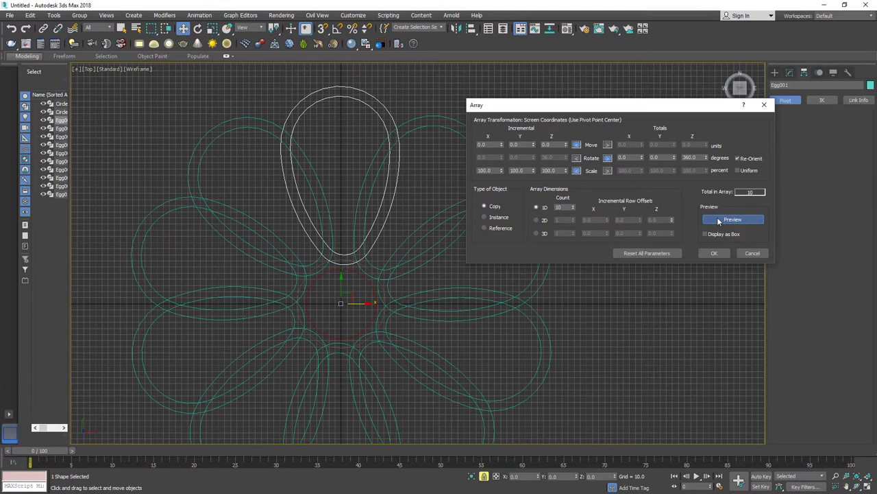
click(719, 220)
Set the array count to 7, preview the seven petals and confirm.
double_click(558, 207)
text(8)
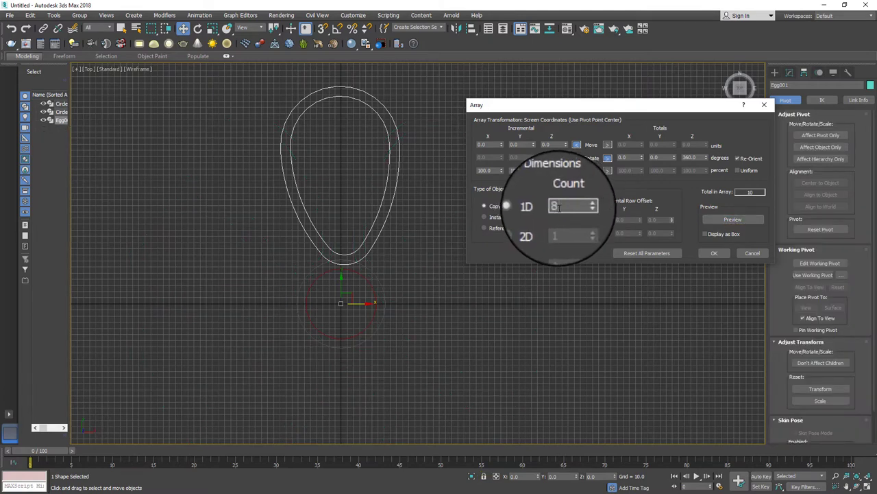
click(724, 221)
click(724, 221)
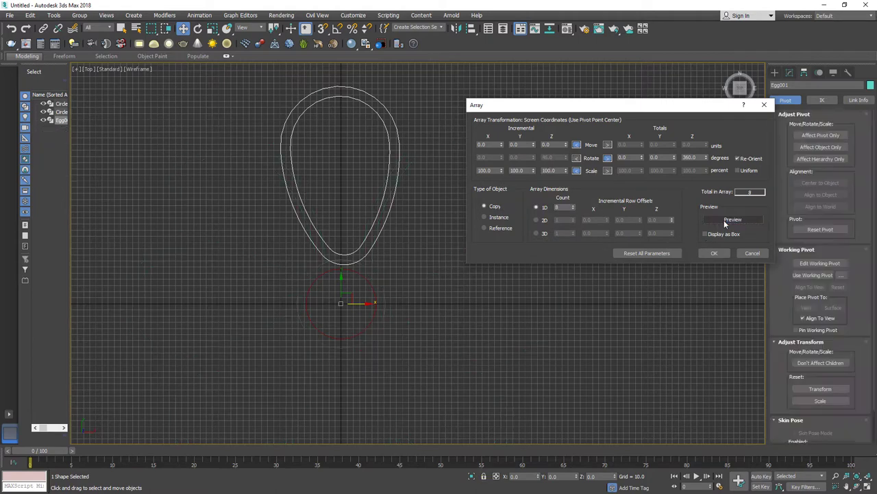
double_click(562, 207)
text(7)
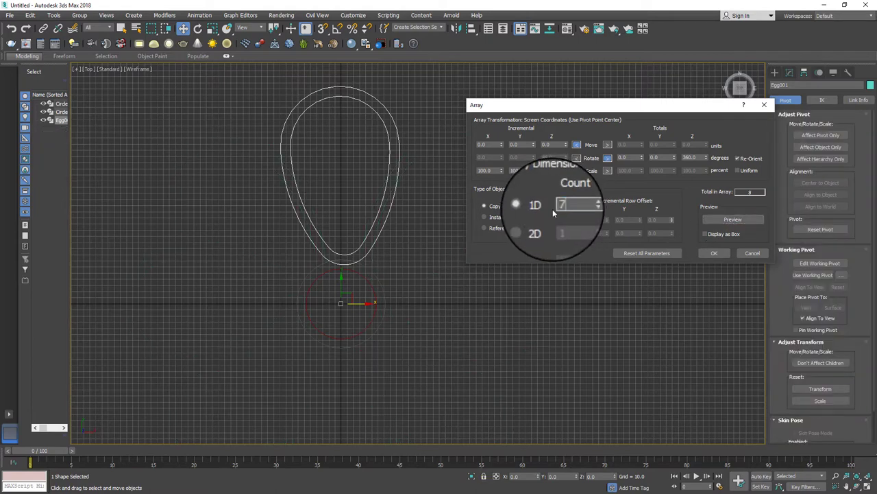
click(721, 218)
middle_drag(573, 343, 517, 271)
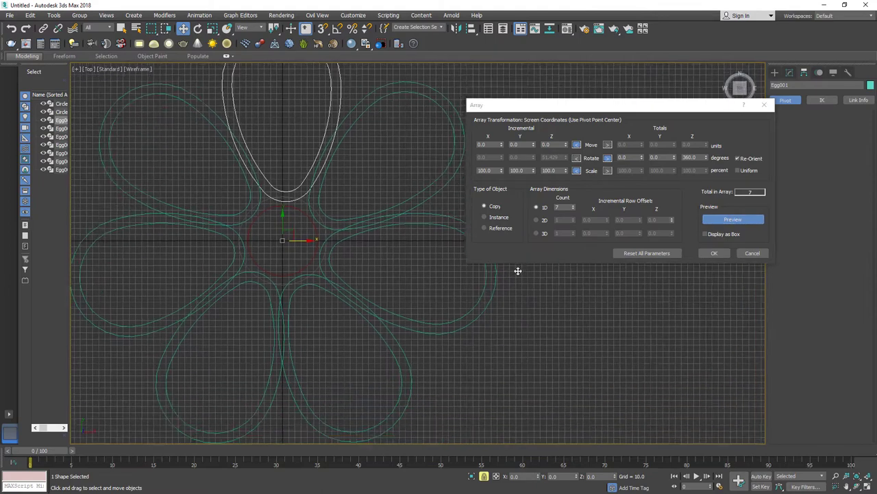
scroll(515, 274, down, 2)
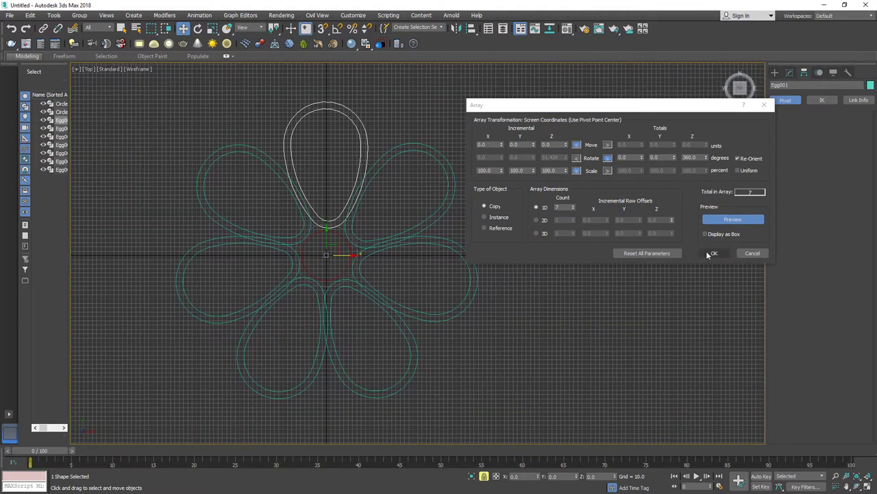
click(712, 253)
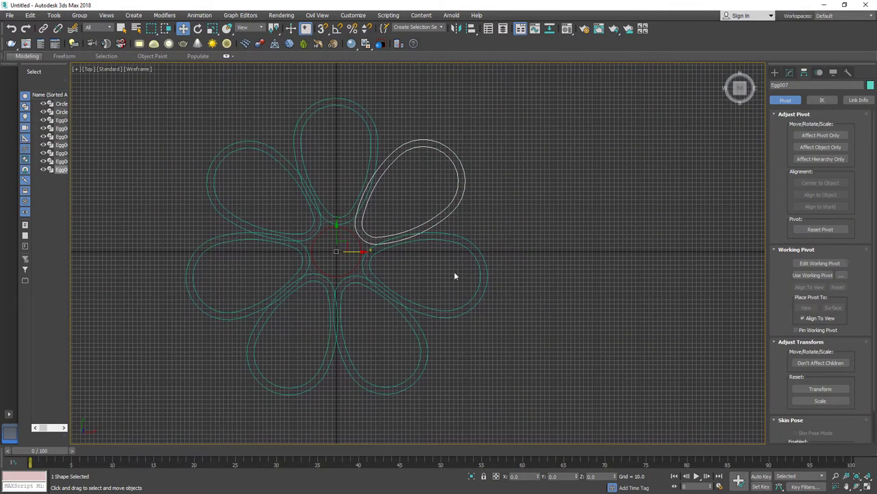
Convert the small centre circle to an Editable Spline and attach the other circle to it.
scroll(365, 264, up, 4)
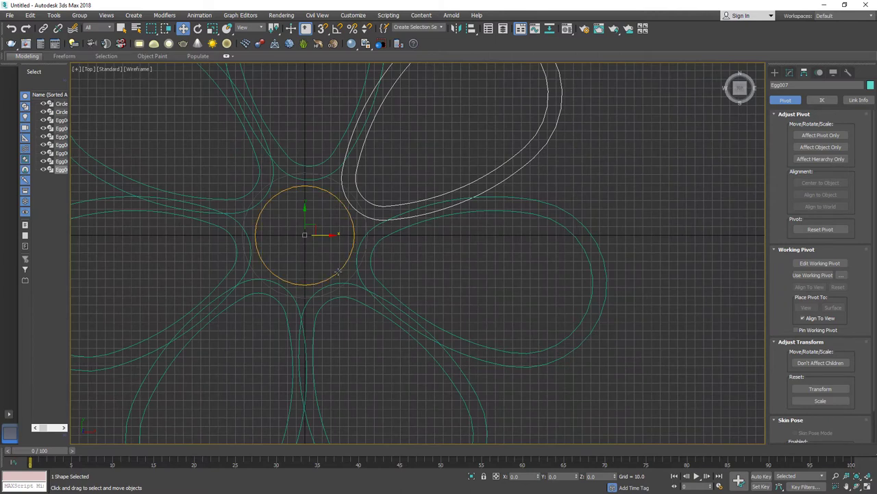
click(352, 244)
right_click(352, 244)
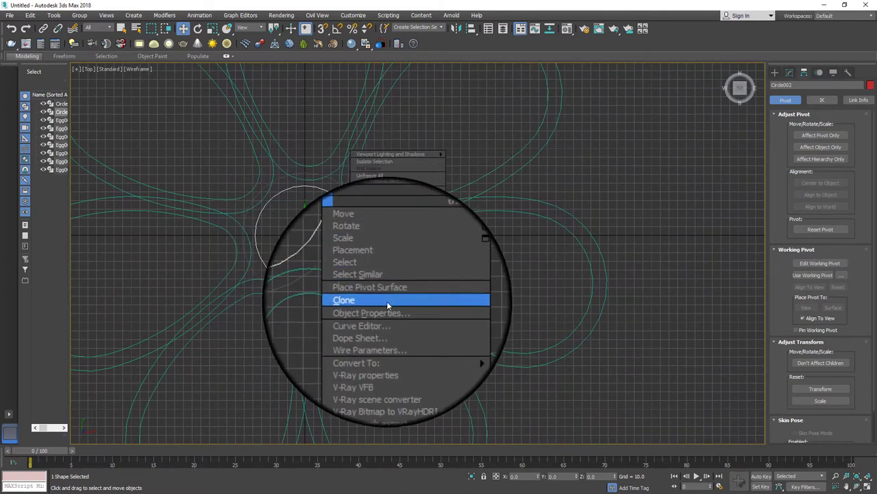
mouse_move(388, 337)
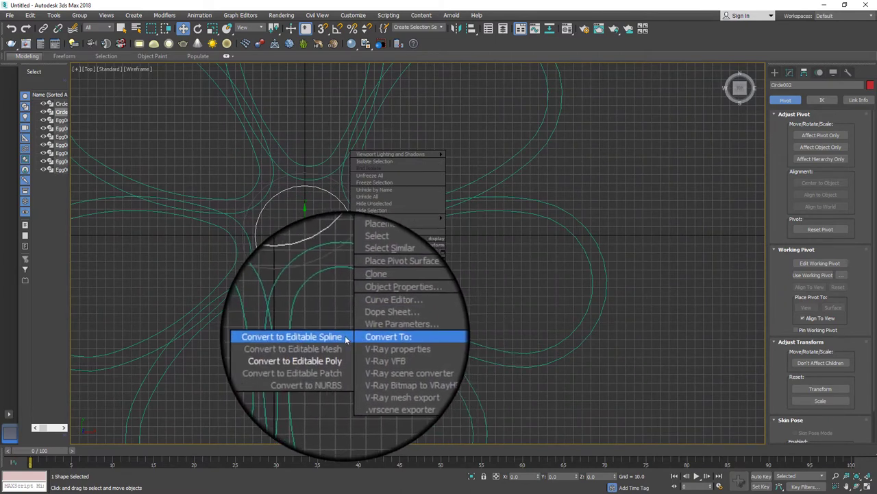
click(294, 336)
click(787, 409)
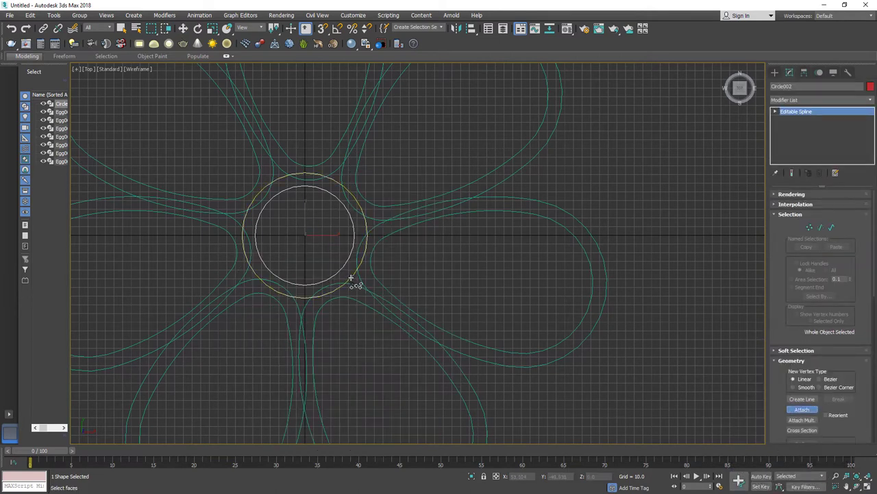
scroll(425, 274, down, 1)
right_click(446, 288)
scroll(452, 294, down, 3)
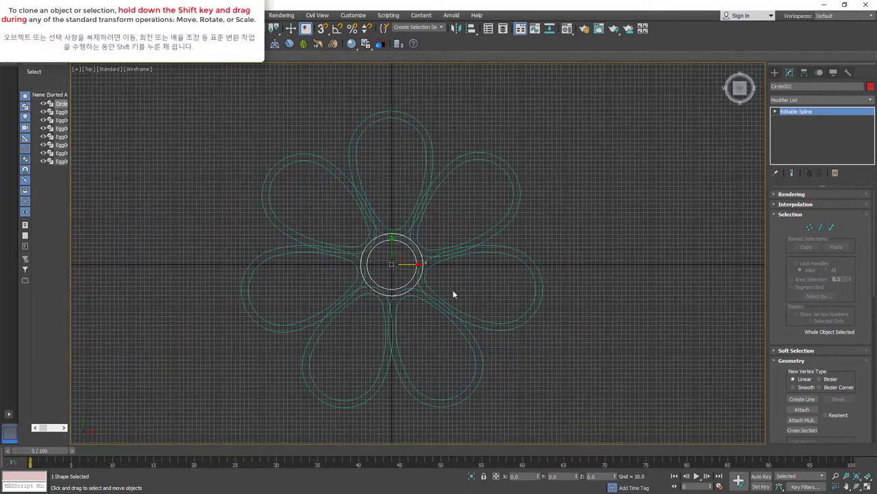
Clone the centre ring once and move the copy beside the petals, left of centre.
shift+drag(417, 264, 262, 240)
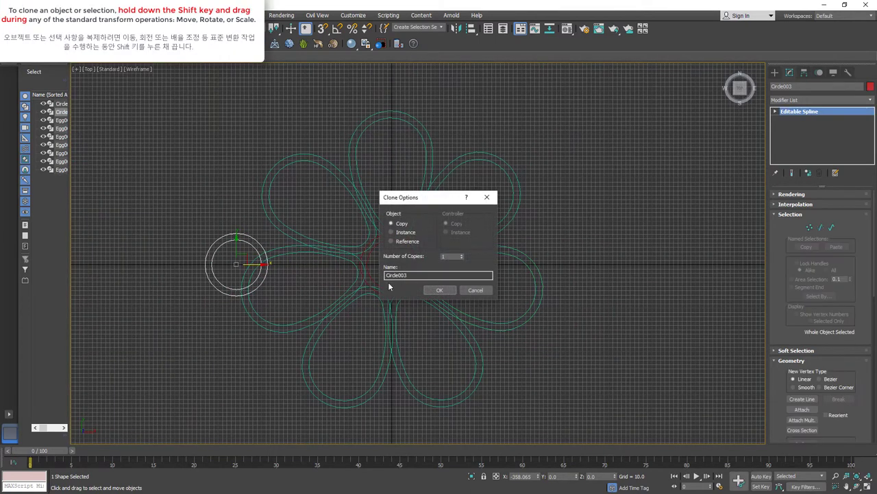
click(437, 290)
scroll(236, 199, up, 4)
drag(240, 323, 261, 264)
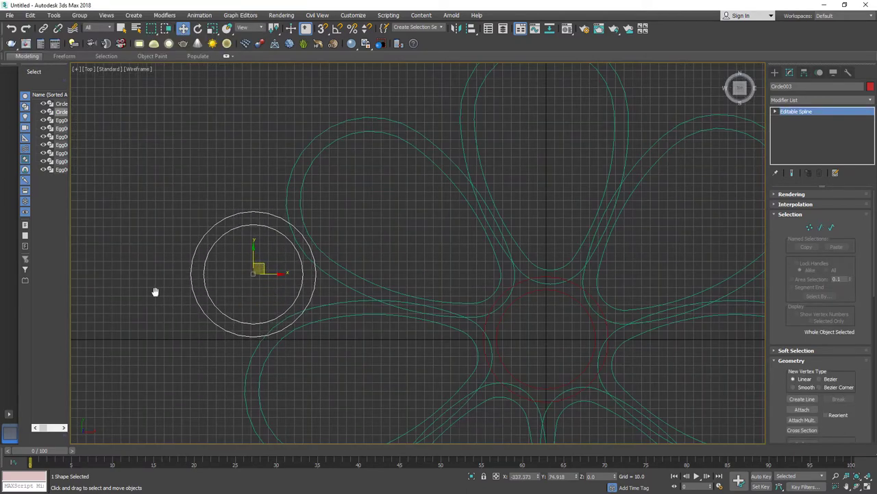
scroll(140, 258, down, 2)
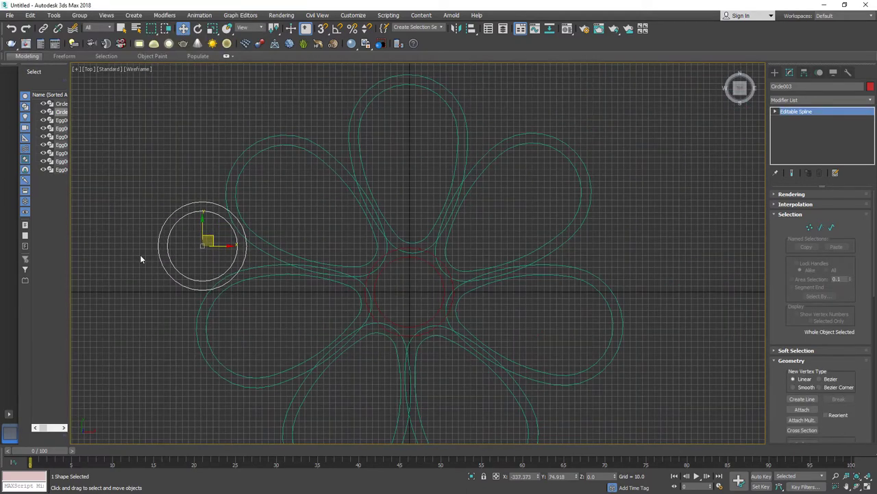
Move the copied ring's pivot to X 0, Y 0 with Affect Pivot Only.
click(804, 72)
click(820, 135)
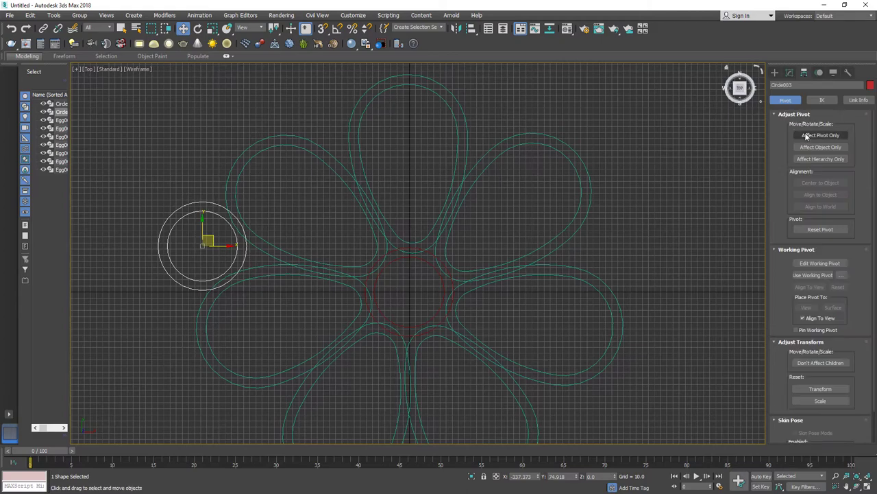
double_click(521, 476)
text(0)
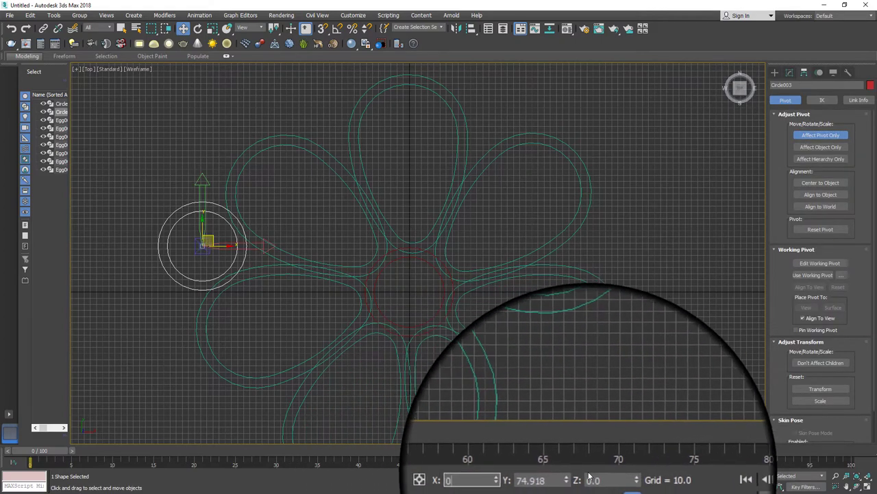
key(Tab)
text(0)
key(Return)
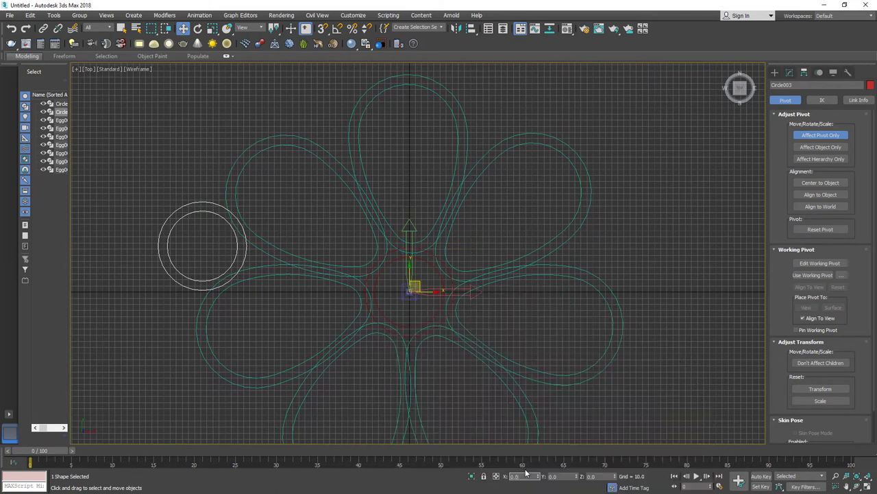
click(813, 136)
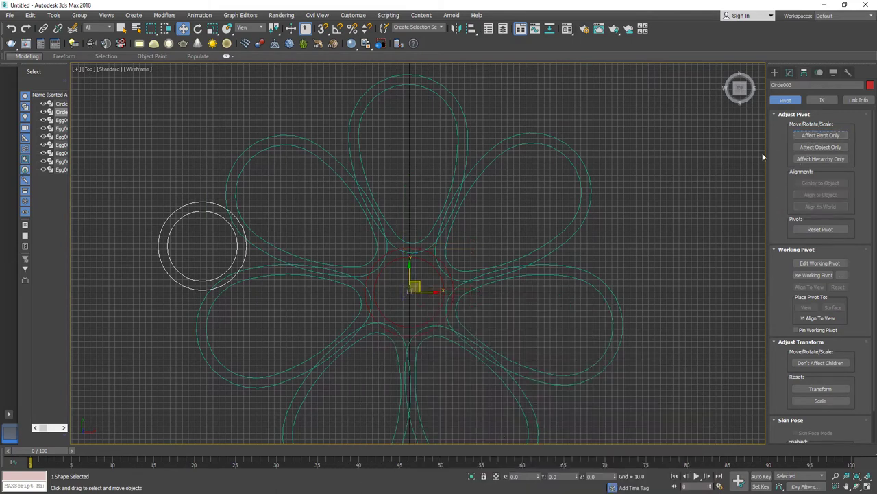
Array the copied ring 7 times over 360° around the origin, previewing before confirming.
click(55, 15)
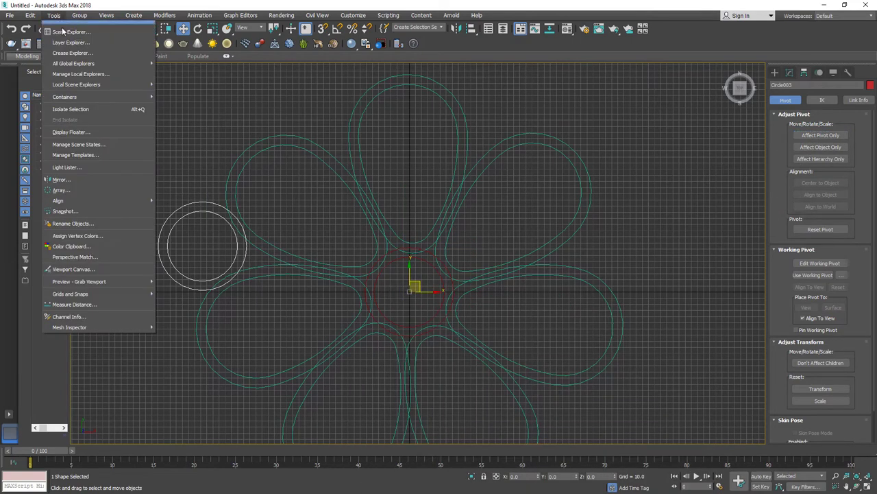
click(74, 191)
mouse_move(411, 169)
mouse_down()
mouse_move(691, 64)
mouse_move(662, 54)
mouse_up()
click(782, 168)
scroll(327, 255, down, 2)
scroll(355, 228, down, 3)
middle_drag(409, 223, 435, 222)
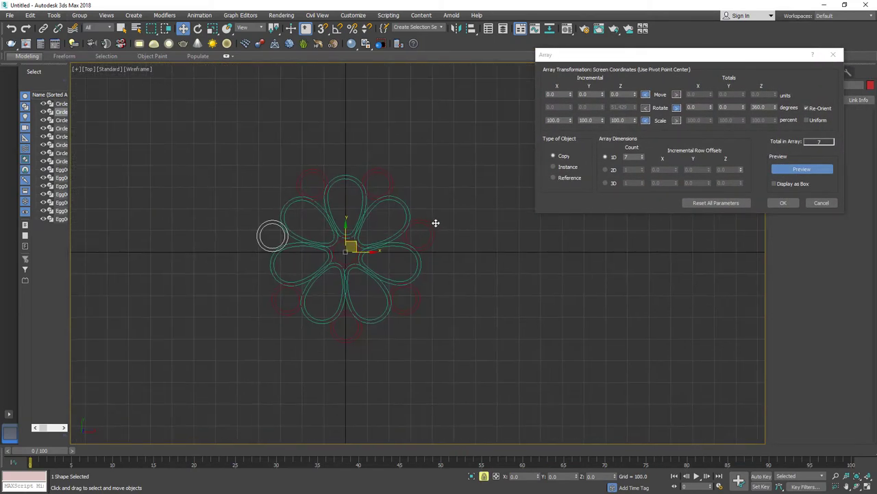
click(782, 203)
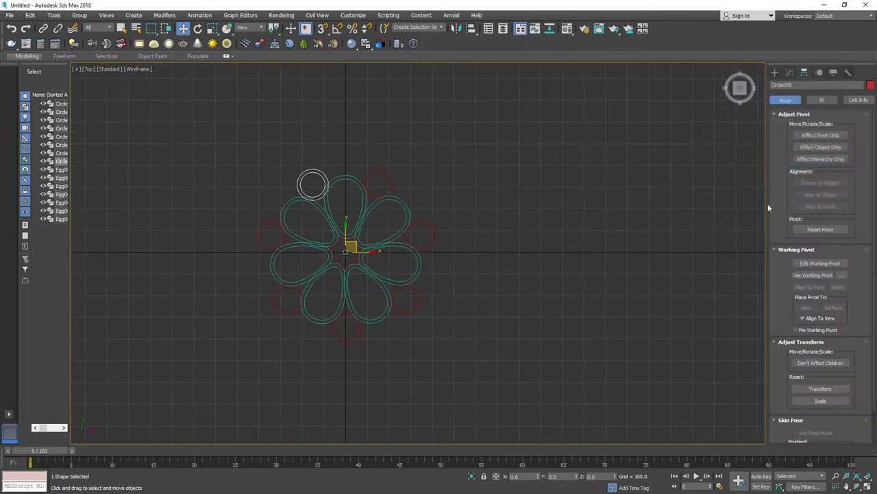
click(777, 73)
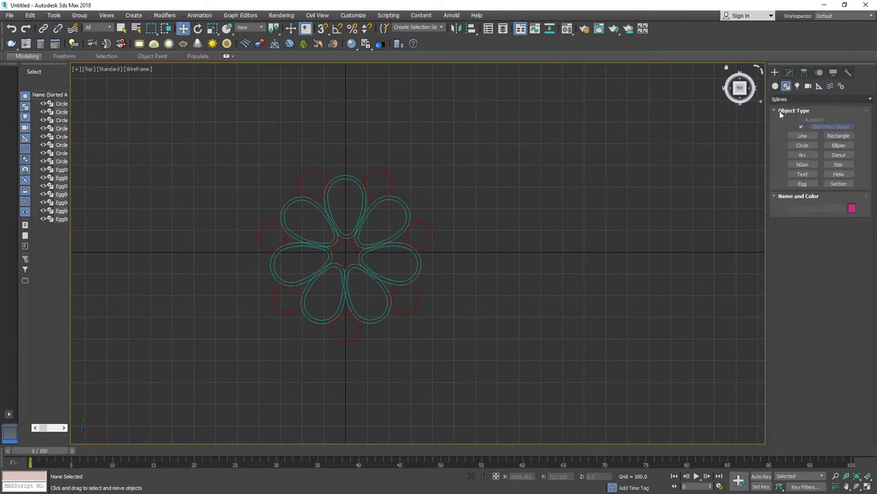
Draw two large circles enclosing the whole rosette.
click(800, 148)
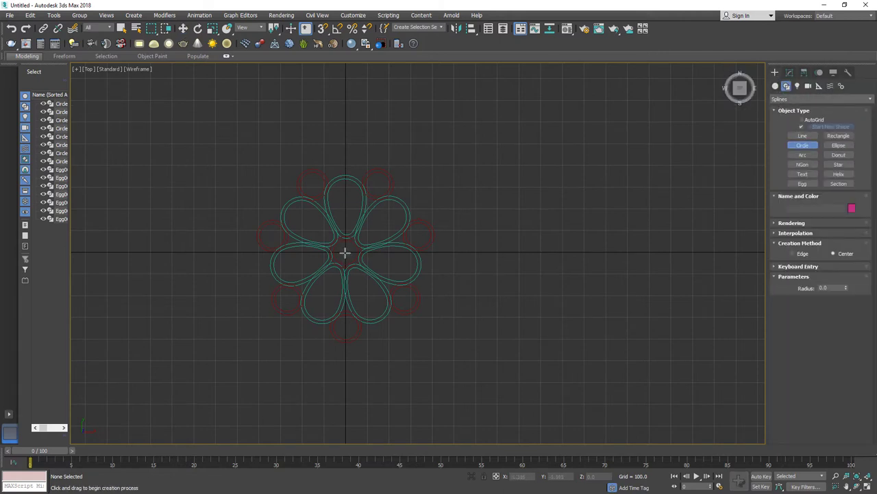
drag(365, 293, 385, 334)
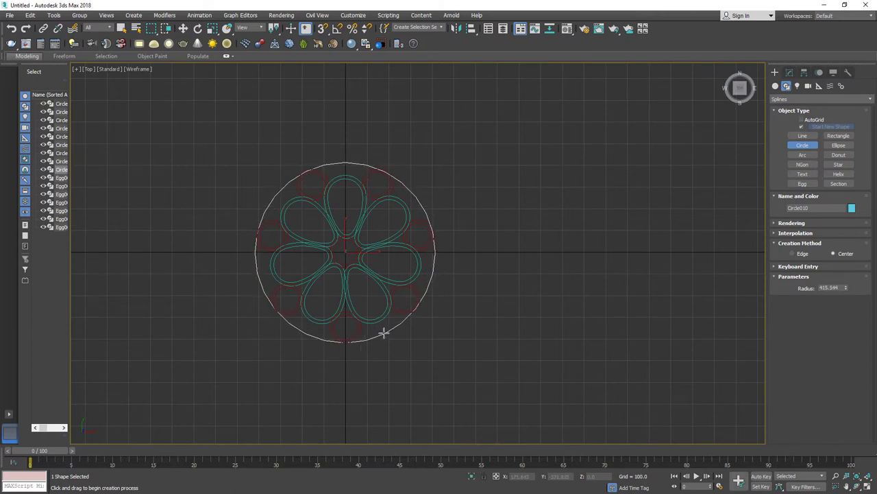
drag(345, 253, 388, 340)
Centre the new large circle at X 0, Y 0.
key(w)
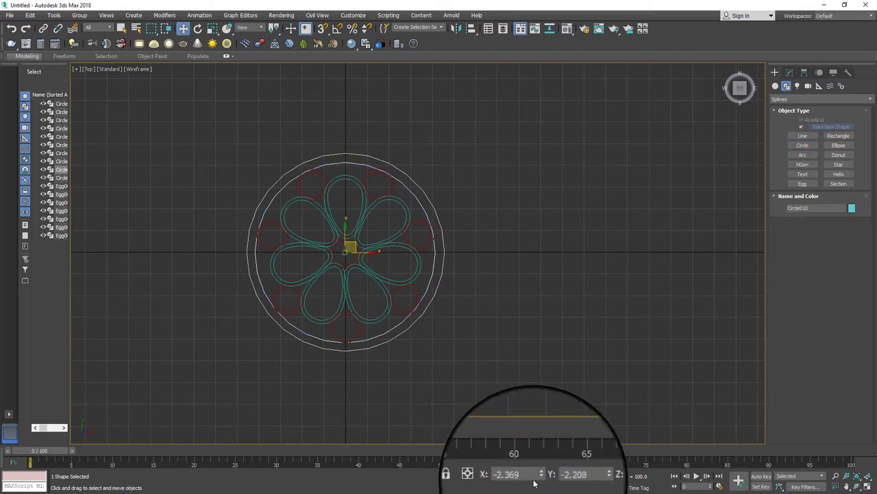
double_click(525, 476)
text(0)
key(Tab)
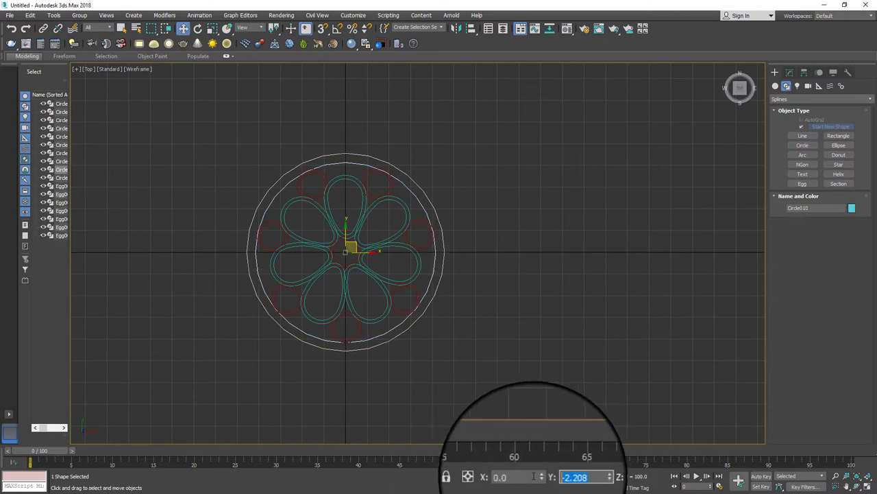
text(0)
key(Return)
scroll(383, 325, up, 3)
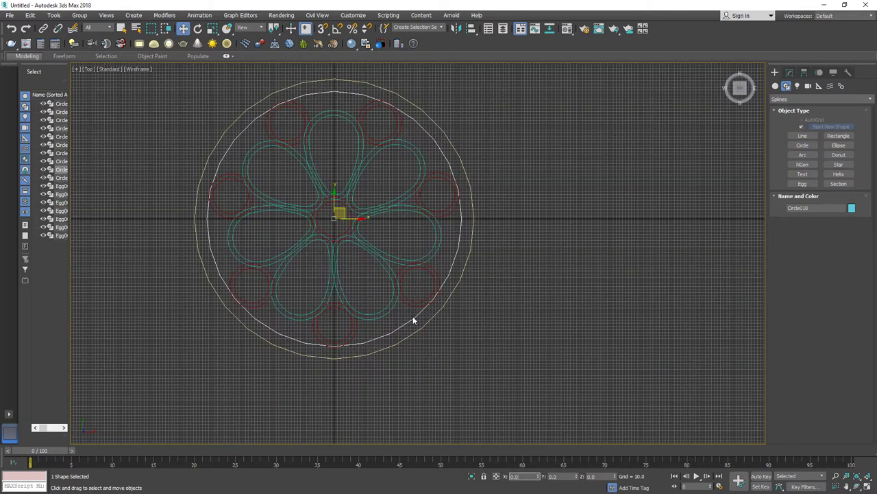
Attach the small circle, inner ring, right-hand circle and centre circle into one small ring's editable spline.
click(430, 308)
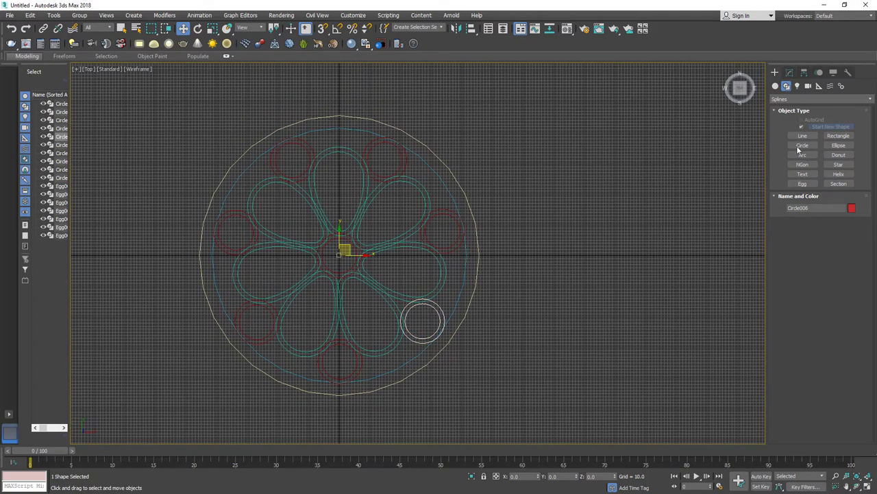
click(790, 73)
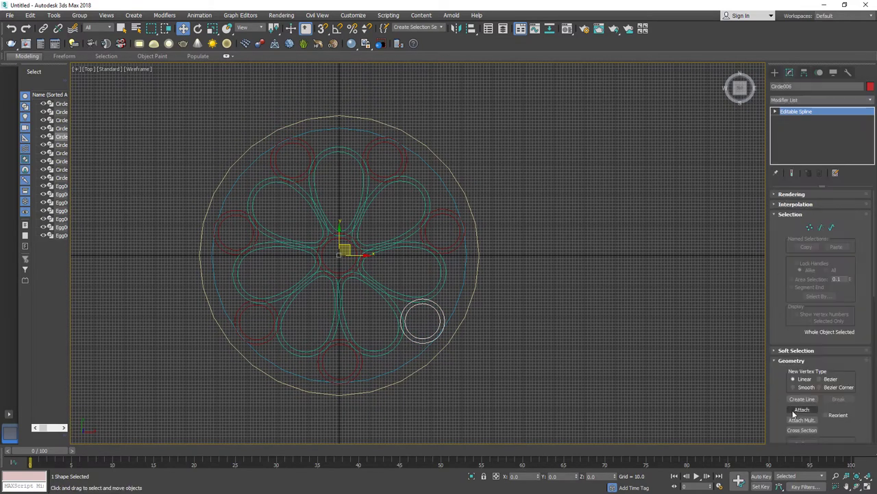
click(794, 411)
click(452, 248)
click(466, 255)
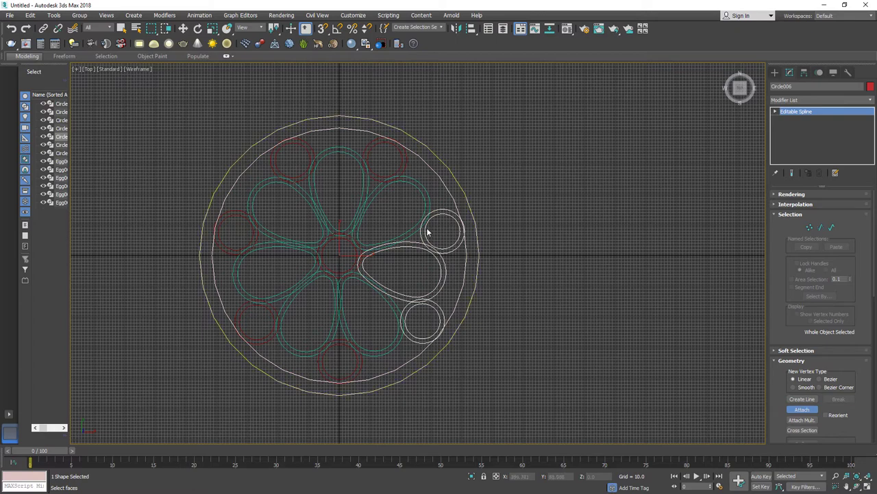
click(377, 176)
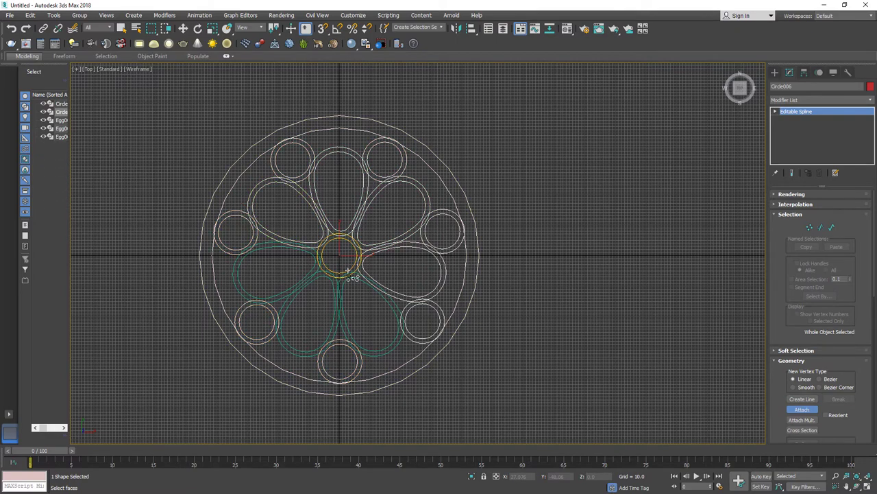
click(348, 272)
key(w)
scroll(347, 273, up, 2)
drag(766, 371, 786, 143)
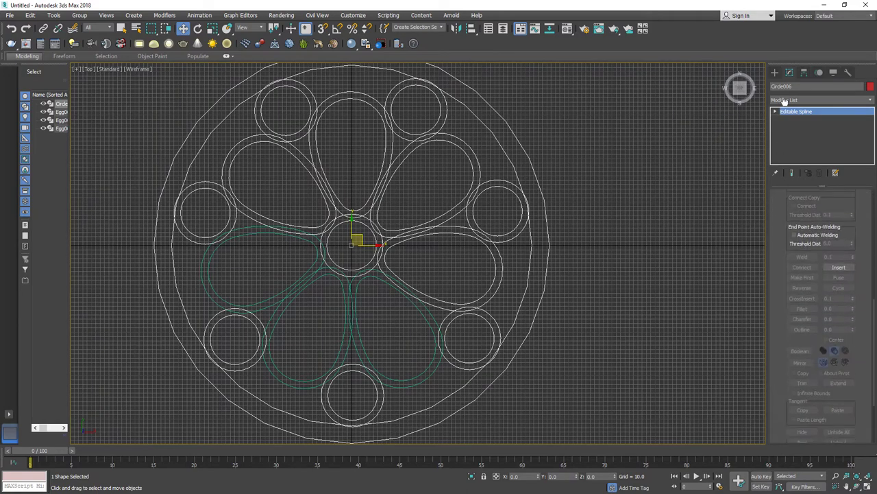
At spline sub-object level, attach the right-hand egg petal to the shape.
click(791, 134)
middle_drag(702, 295, 771, 295)
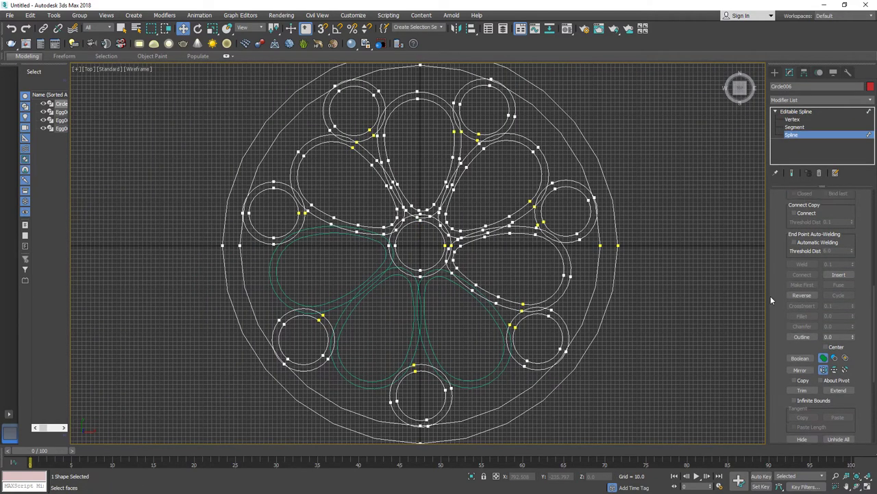
scroll(770, 296, up, 3)
click(494, 321)
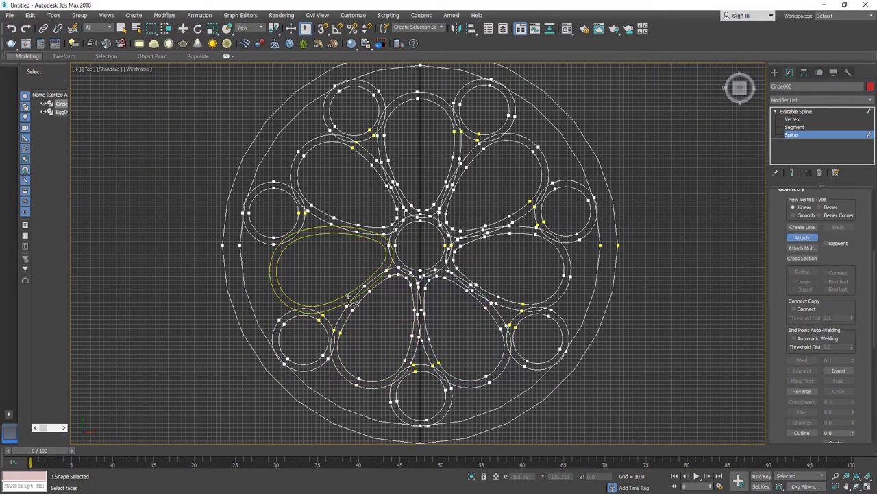
Union the central circle spline with its neighbouring upper curves.
scroll(780, 295, down, 5)
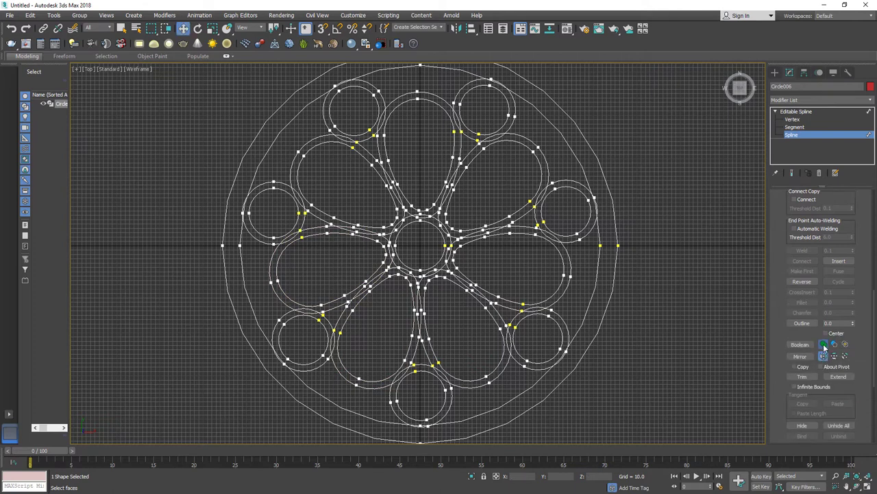
click(445, 266)
scroll(446, 266, up, 5)
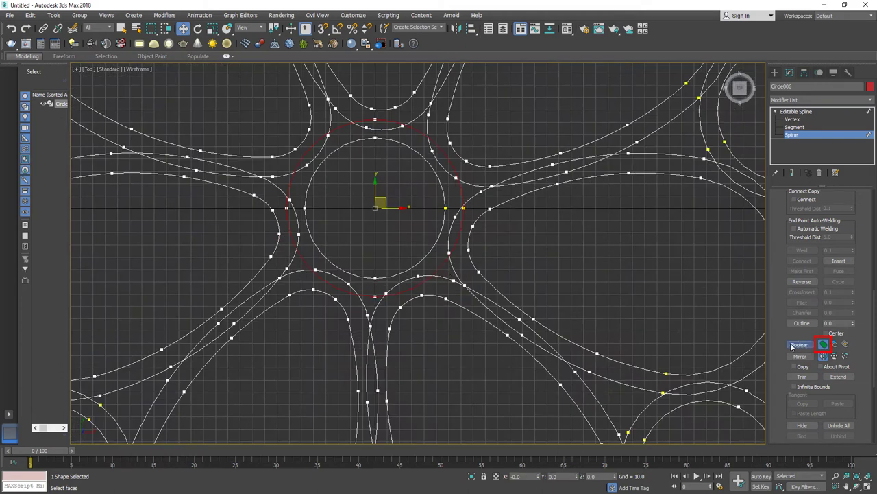
click(795, 345)
click(478, 192)
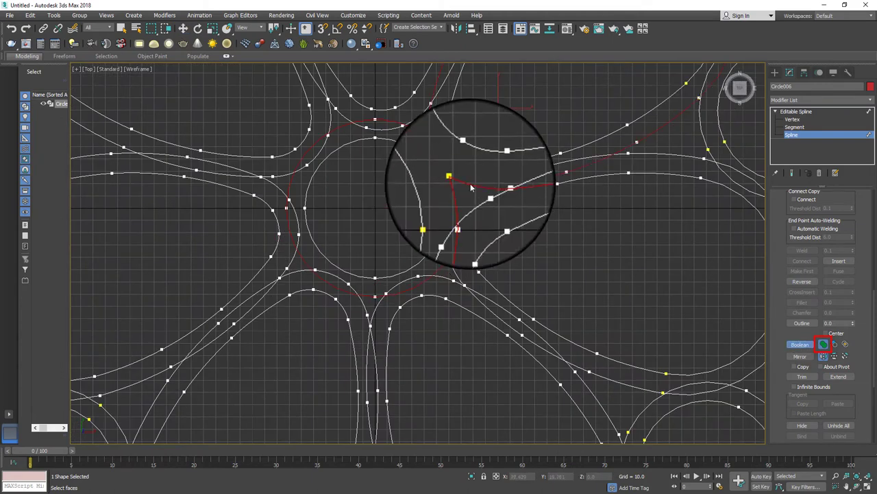
middle_drag(473, 194, 493, 261)
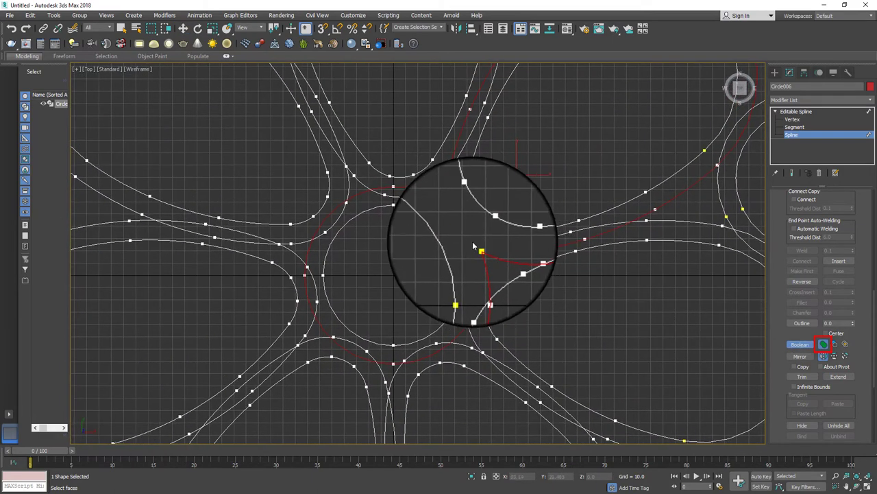
click(370, 197)
Union further curves on the left and below into the central circle.
click(341, 207)
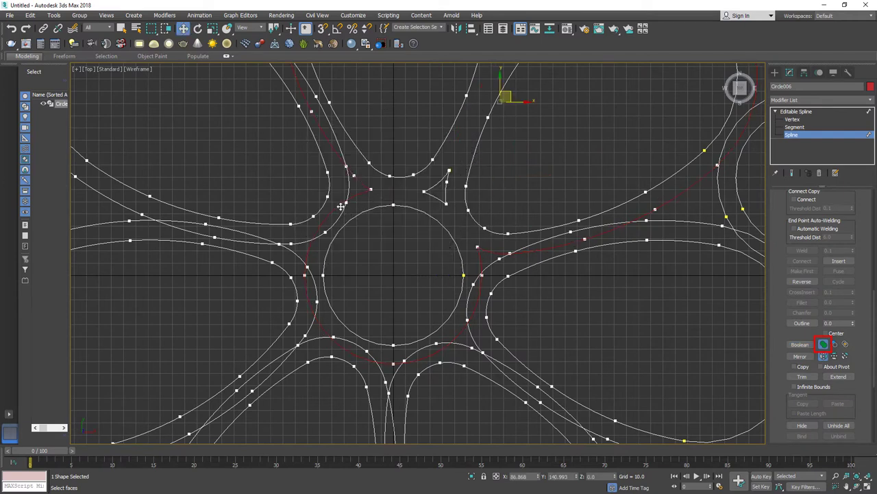
click(322, 246)
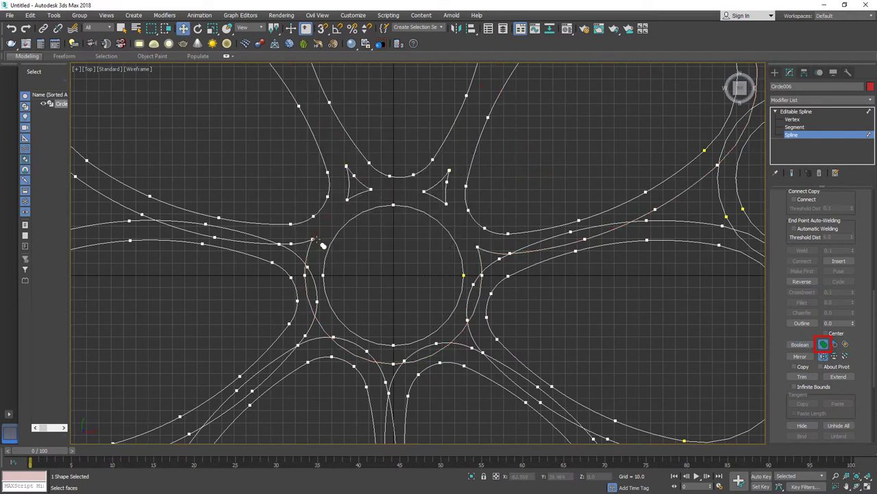
click(305, 271)
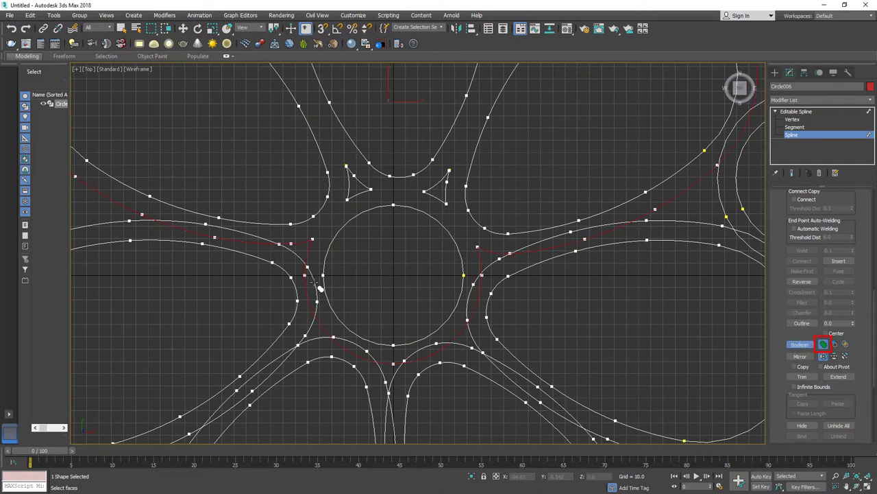
click(320, 288)
click(390, 362)
click(788, 345)
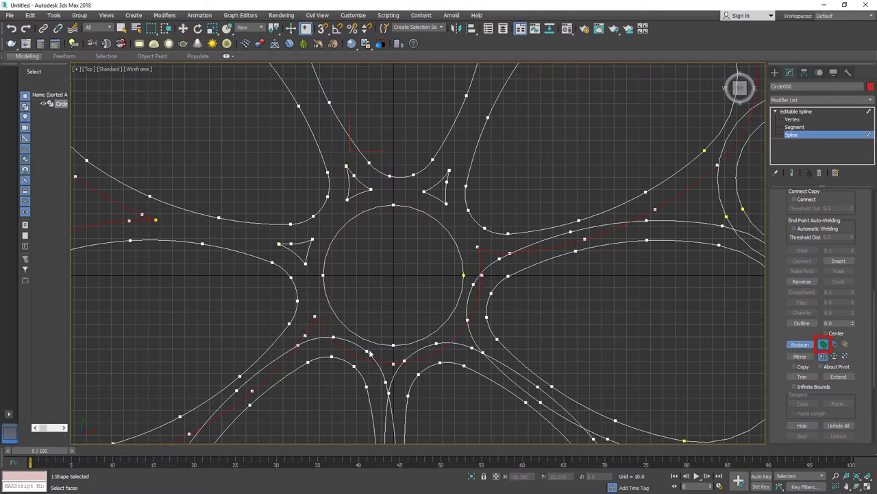
click(374, 358)
Union the lower-right and final curves around the central circle.
click(456, 338)
click(788, 345)
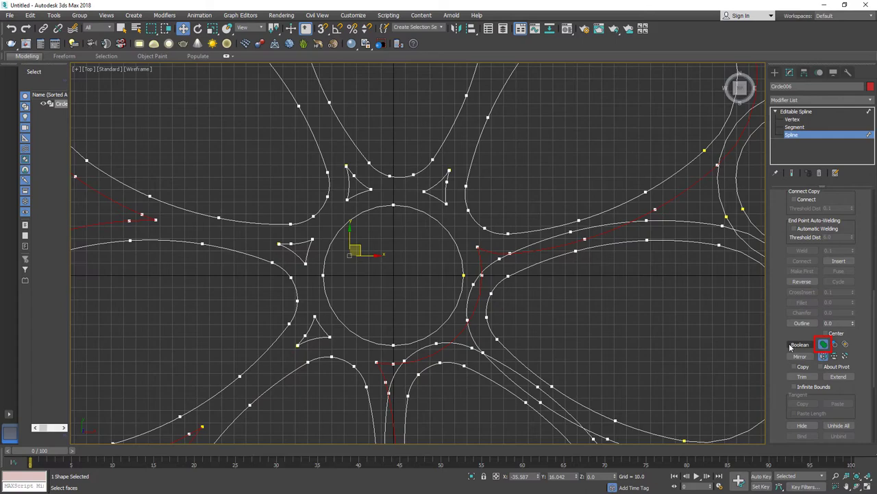
click(447, 346)
click(476, 298)
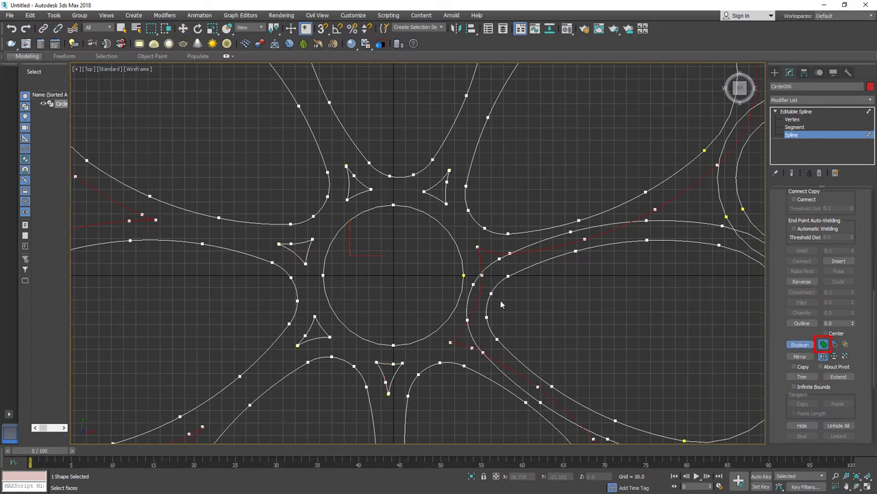
click(478, 299)
scroll(480, 295, down, 5)
scroll(487, 243, up, 1)
middle_drag(488, 242, 423, 267)
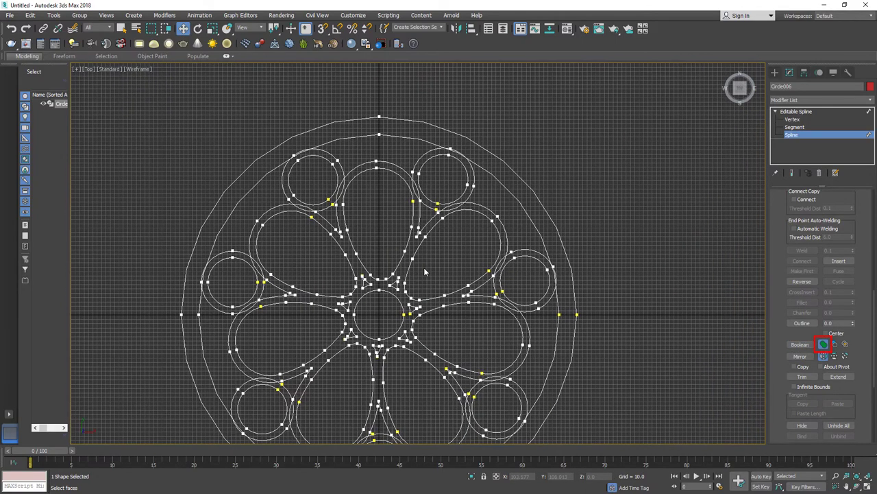
scroll(464, 219, up, 3)
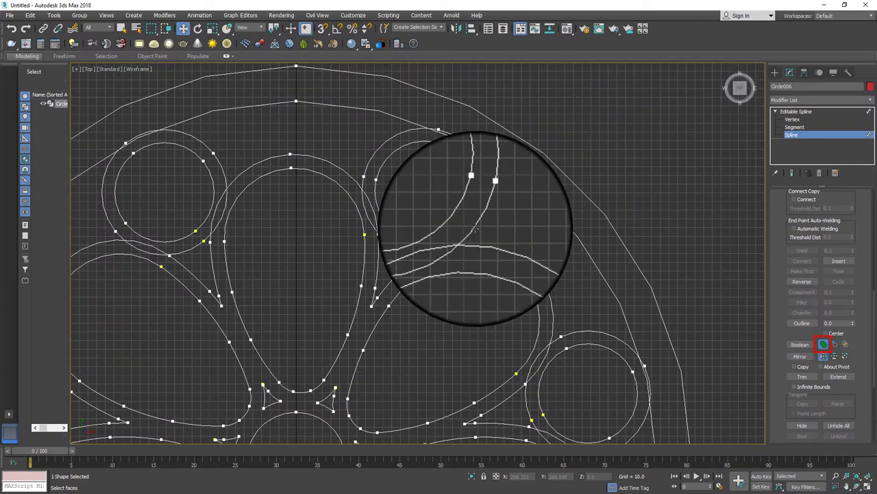
Union the top-right and top-left circles with their adjacent petal curves.
click(474, 229)
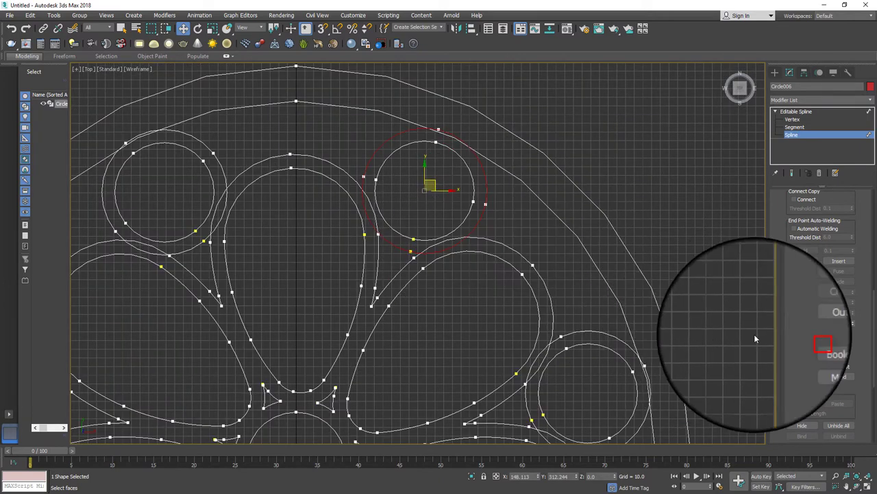
click(798, 347)
click(505, 233)
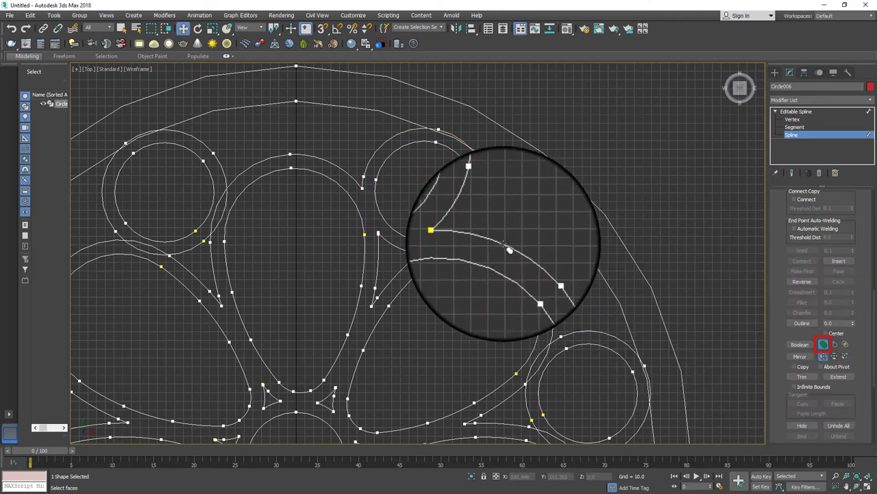
click(233, 183)
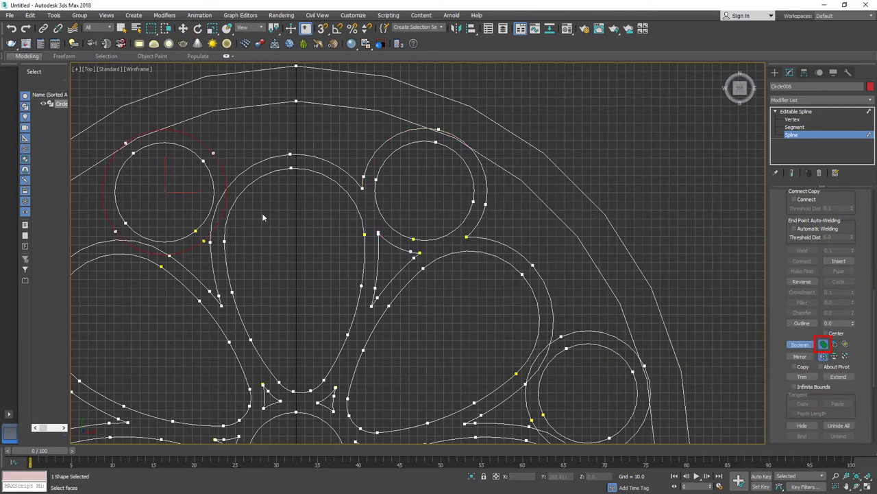
click(231, 191)
middle_drag(237, 191, 392, 108)
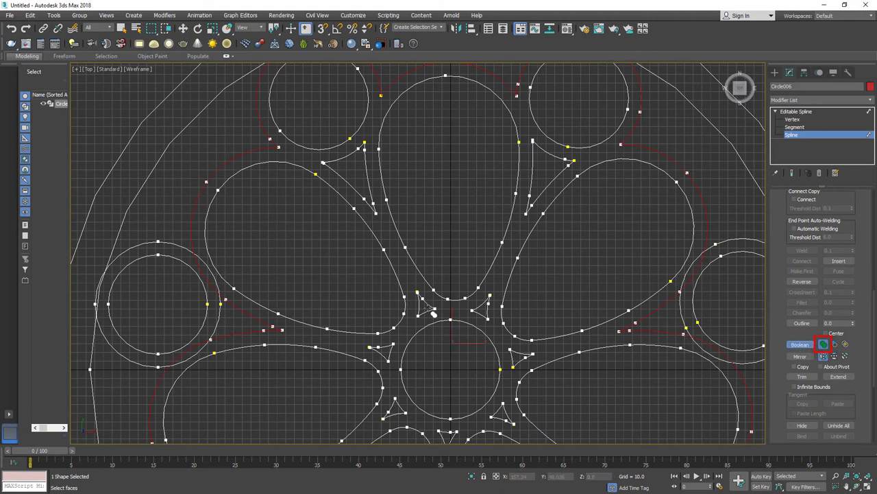
click(196, 256)
Subtract the overlapping circle from the large outer ring spline using Boolean Subtraction.
middle_drag(233, 439, 218, 236)
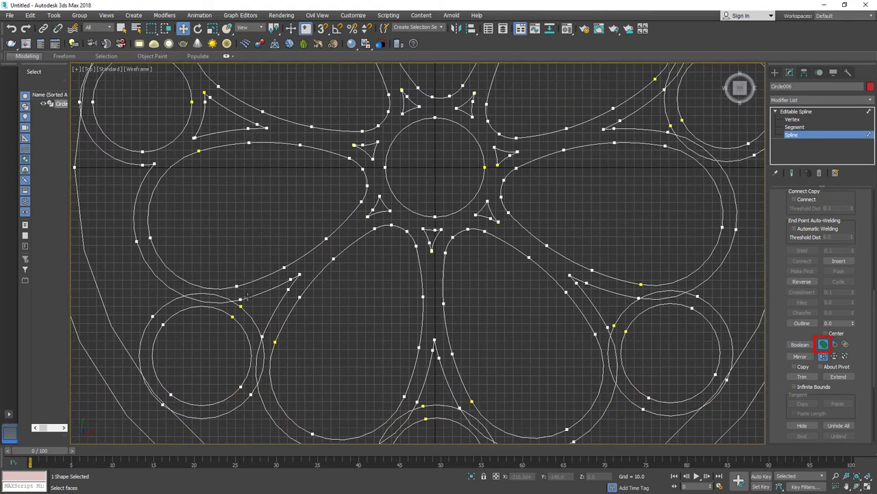
middle_drag(319, 346, 222, 233)
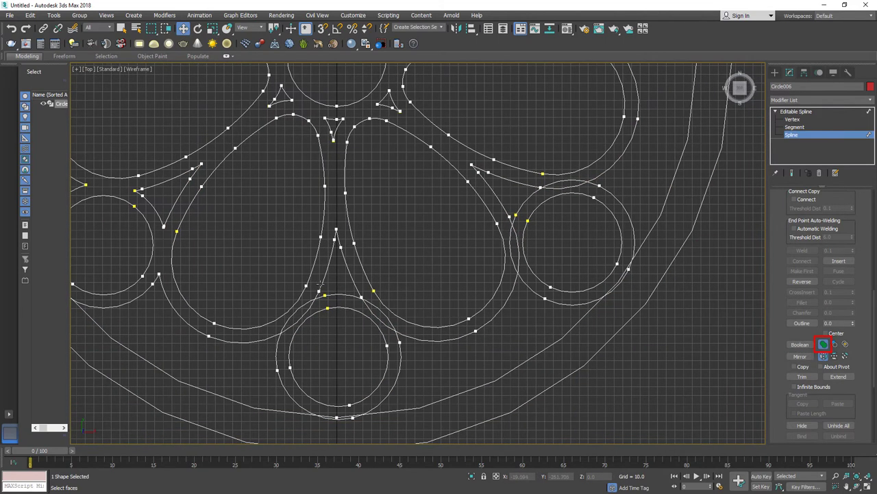
middle_drag(349, 301, 188, 367)
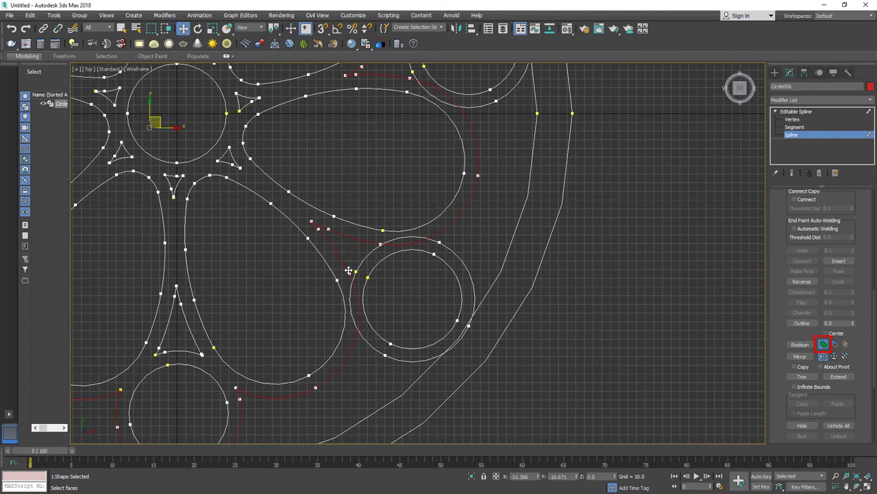
mouse_move(405, 279)
middle_down()
mouse_move(451, 185)
mouse_move(384, 227)
middle_up()
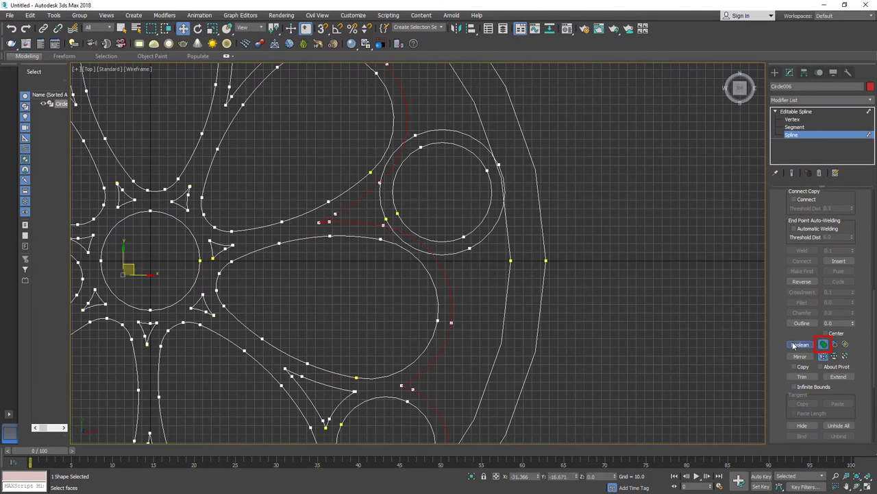
middle_drag(329, 158, 442, 264)
scroll(443, 264, down, 2)
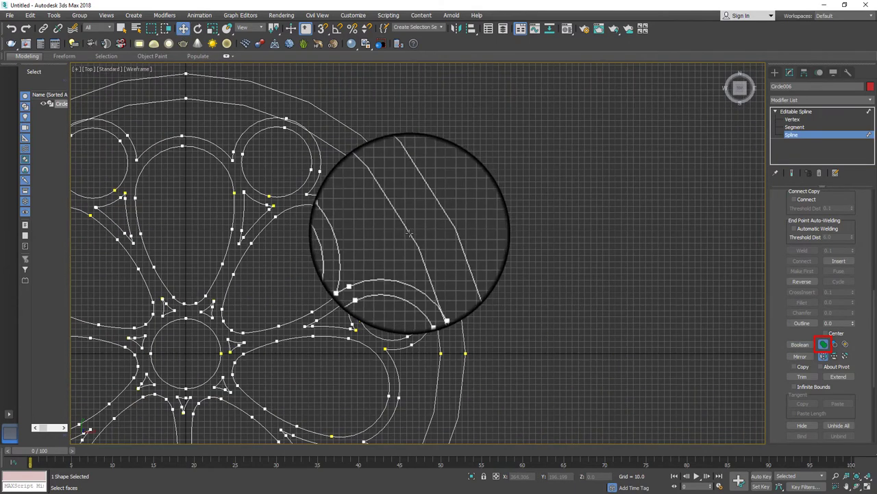
click(409, 234)
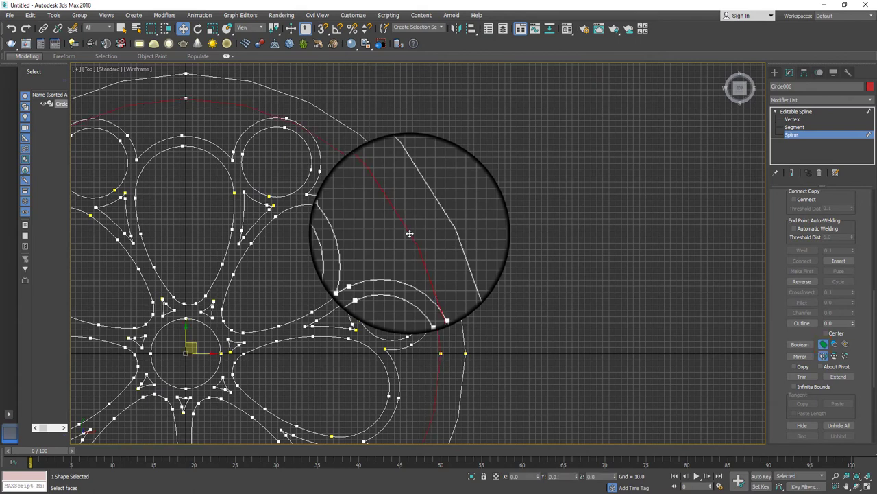
click(834, 345)
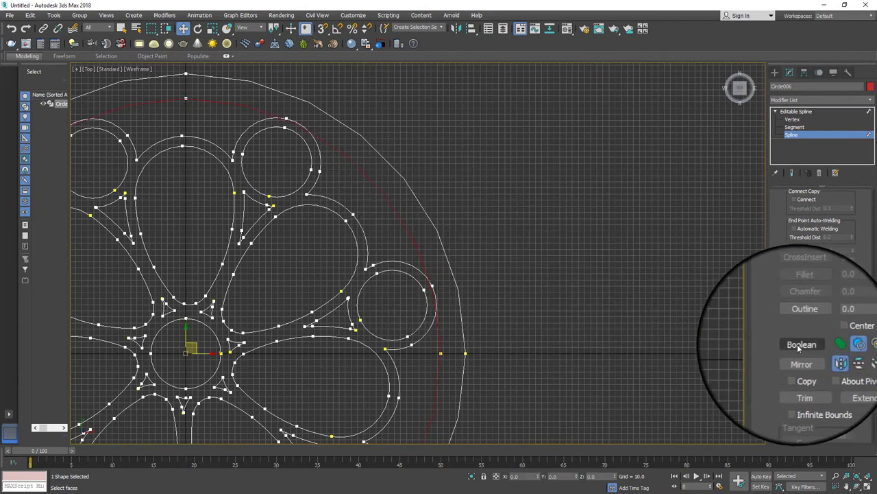
click(800, 344)
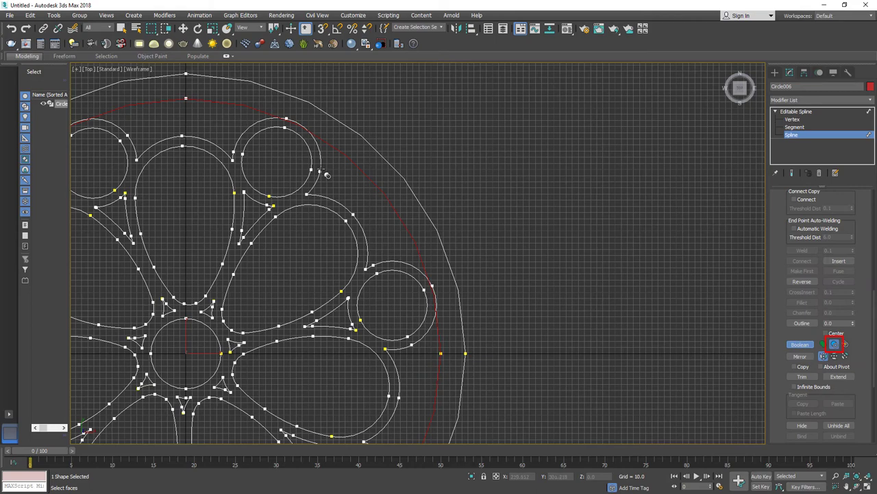
click(319, 171)
scroll(335, 223, down, 4)
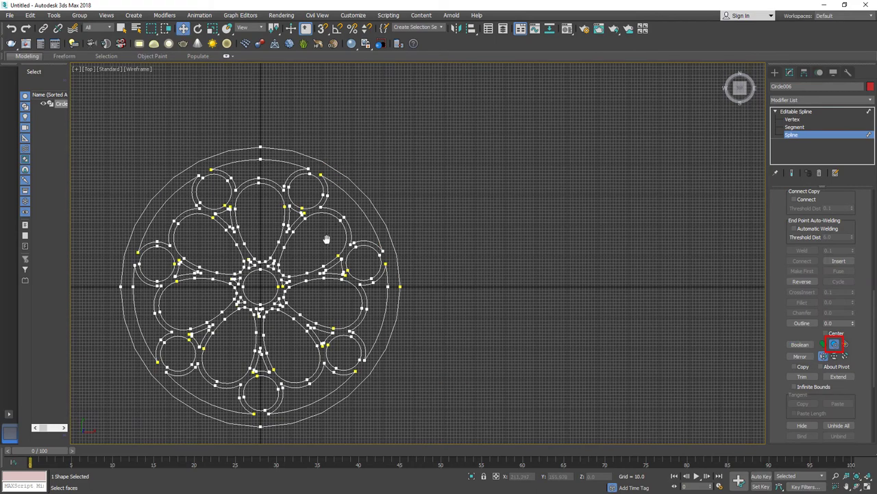
middle_drag(326, 238, 404, 207)
Apply an Extrude modifier with Amount 32 to the rose-window outline.
click(871, 101)
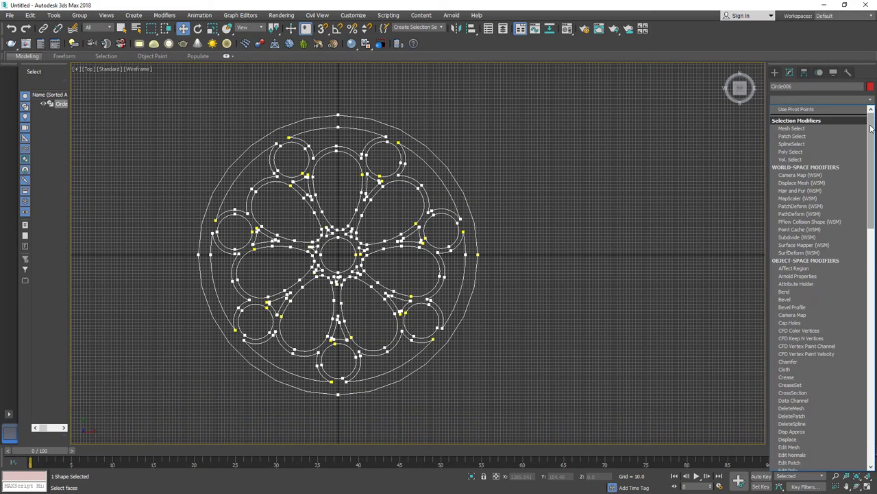
scroll(853, 231, down, 5)
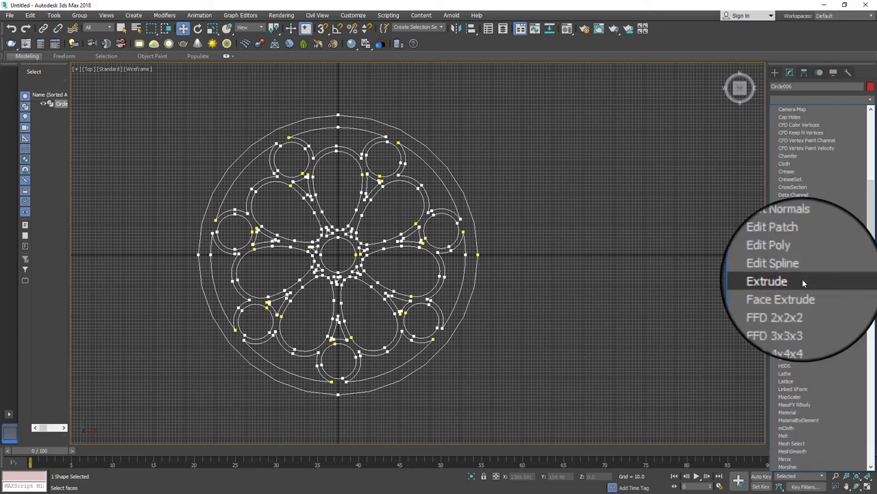
key(alt+w)
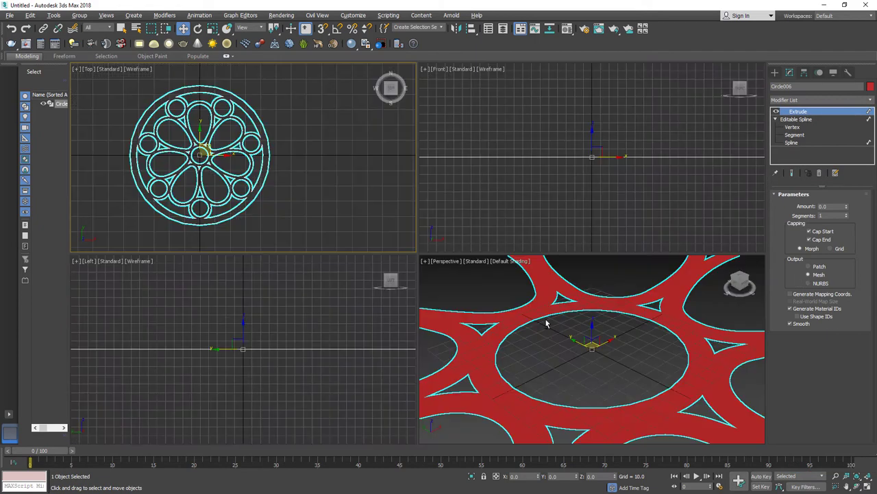
click(558, 329)
key(alt+w)
scroll(521, 309, down, 5)
scroll(517, 306, down, 3)
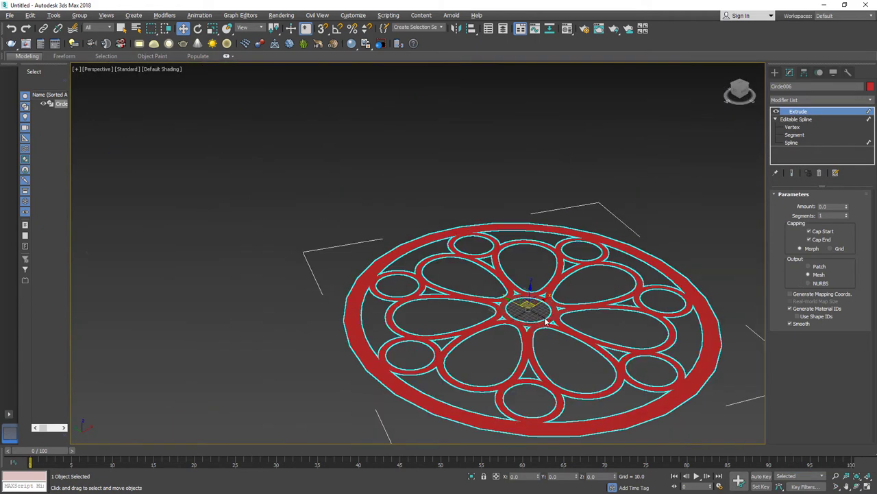
scroll(516, 305, down, 2)
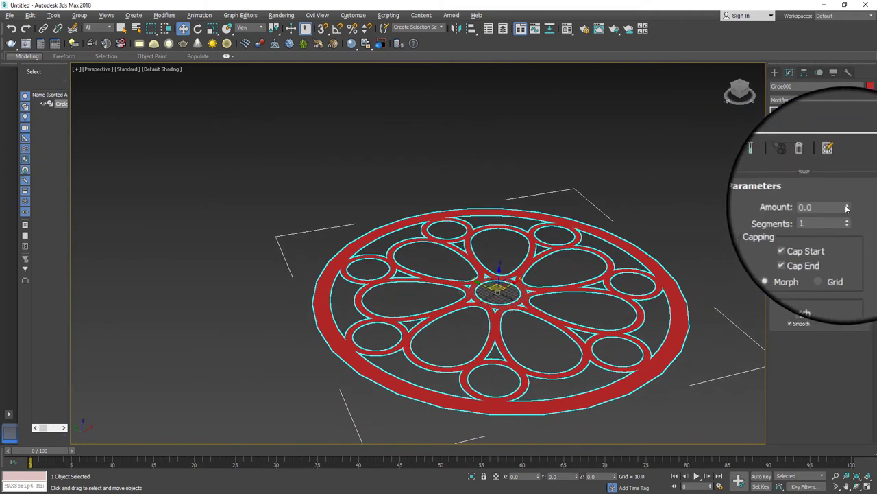
drag(847, 208, 845, 181)
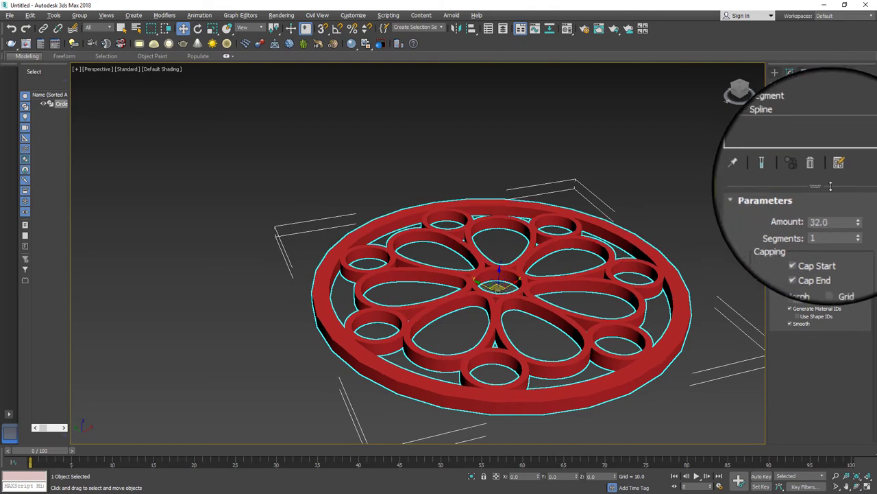
Set the extruded rose window's object colour to grey, then deselect it in the Top view.
alt+middle_drag(680, 212, 677, 226)
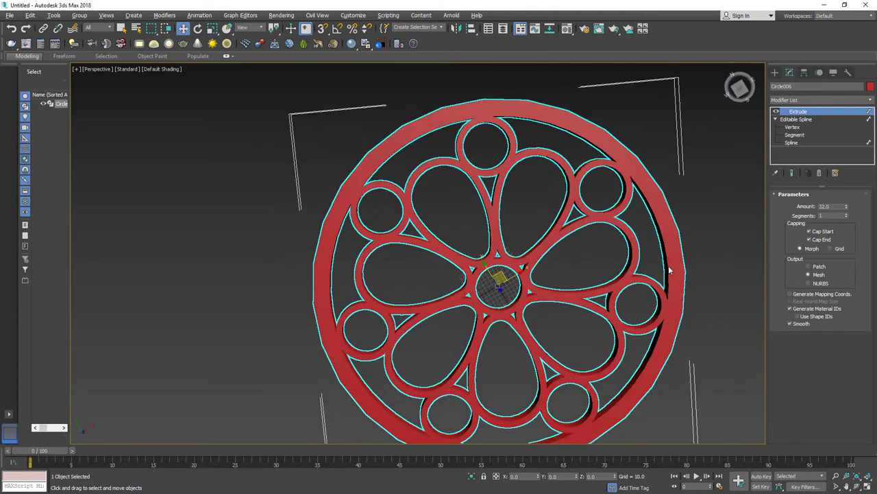
click(870, 89)
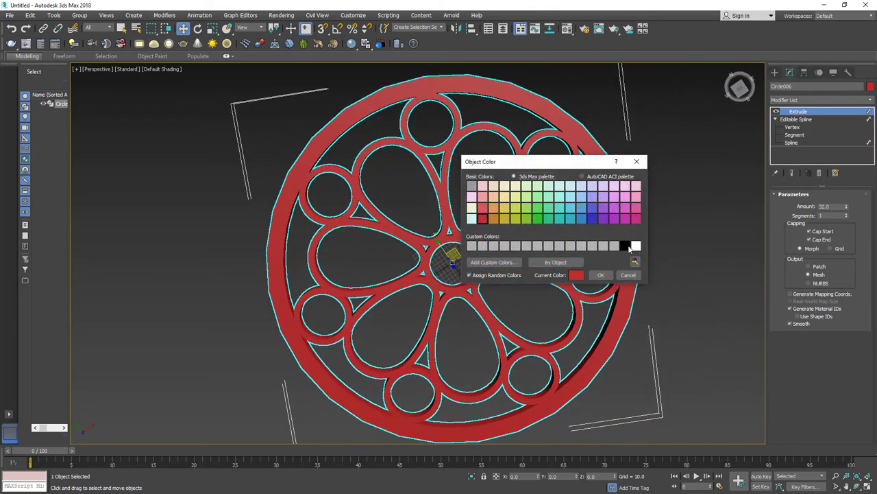
click(604, 275)
mouse_move(665, 256)
alt+middle_down()
mouse_move(654, 233)
mouse_move(660, 251)
alt+middle_up()
key(alt+w)
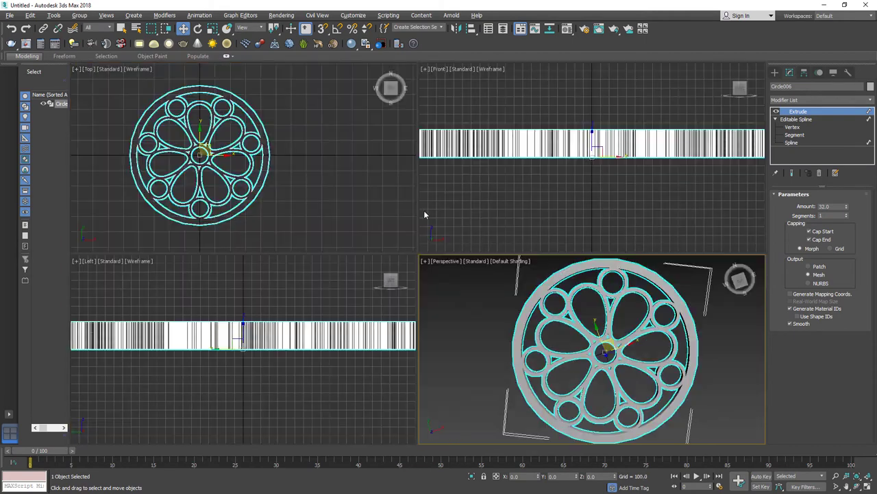
middle_drag(359, 196, 365, 196)
key(alt+w)
click(543, 230)
Draw a circle of radius about 429 from the rosette centre, just inside the outer ring.
click(780, 72)
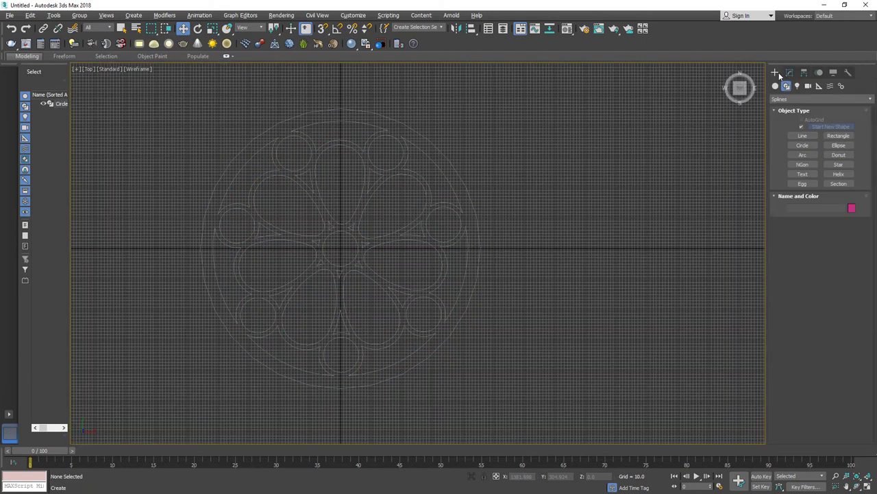
click(802, 146)
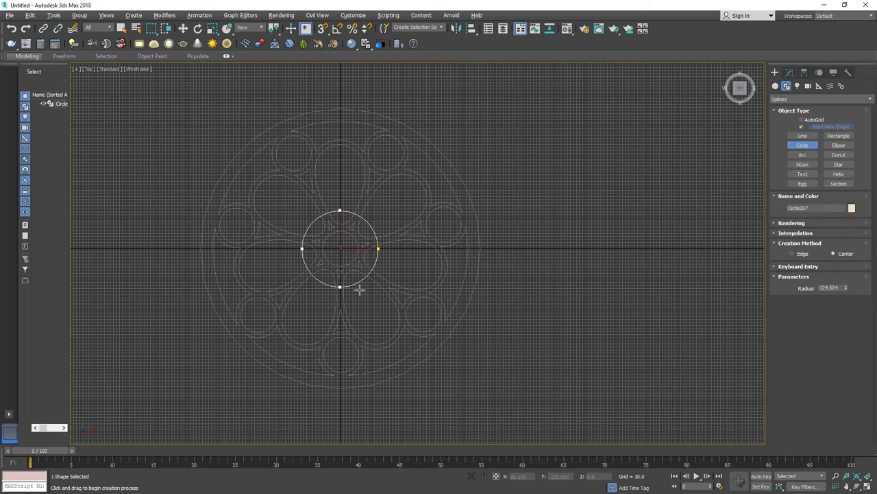
drag(382, 362, 384, 372)
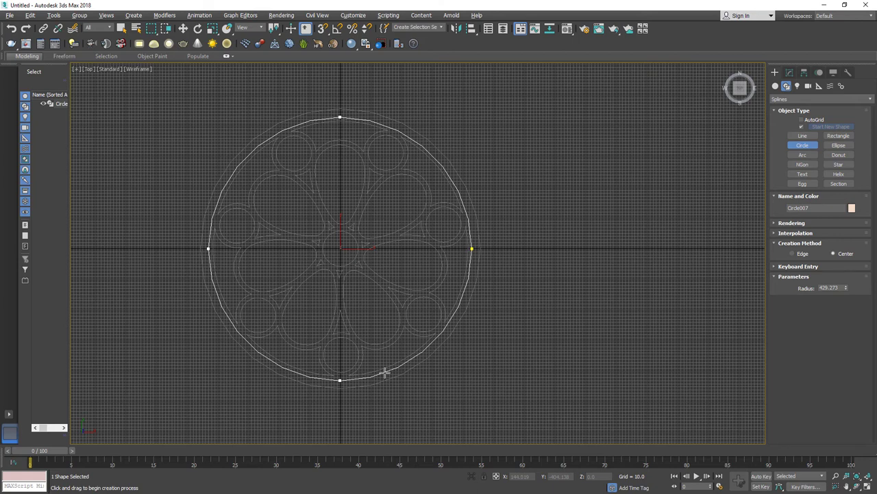
key(w)
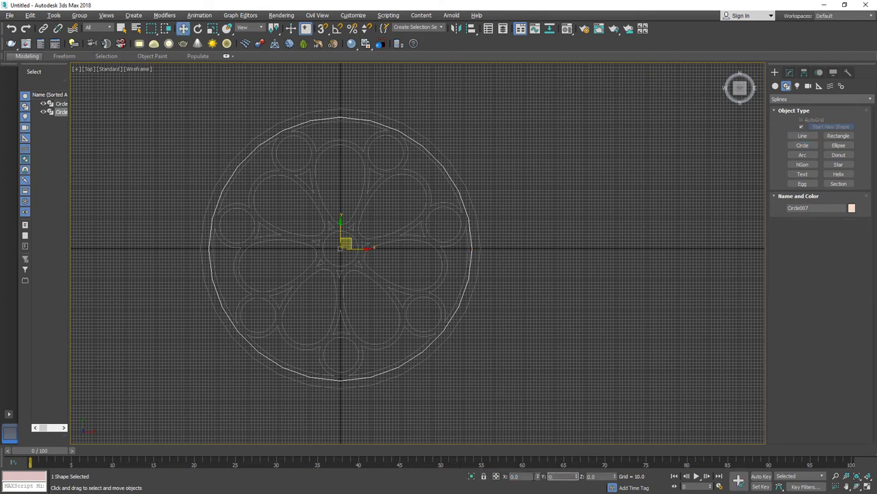
Convert Circle007 to an Editable Poly to make a filled backing disk.
right_click(418, 357)
mouse_move(452, 449)
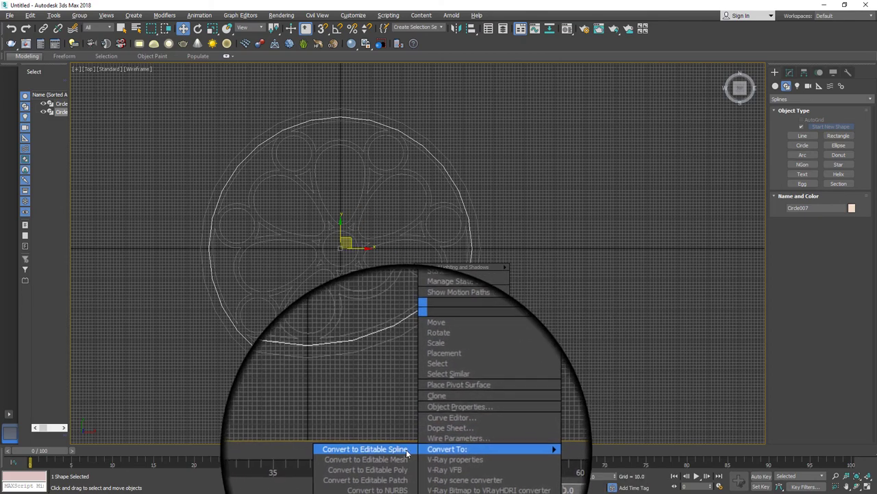
click(401, 464)
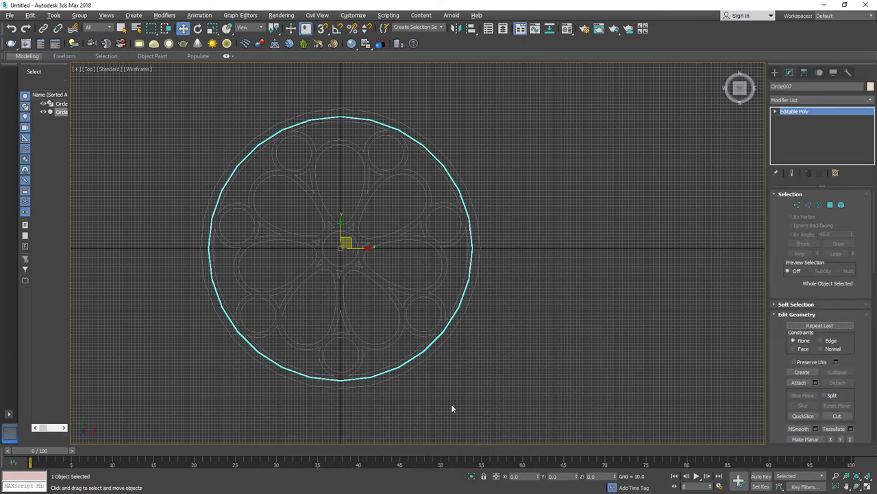
middle_drag(451, 409, 423, 390)
Raise the grey rosette Circle006 about 10 units above the disk, then deselect.
key(alt+w)
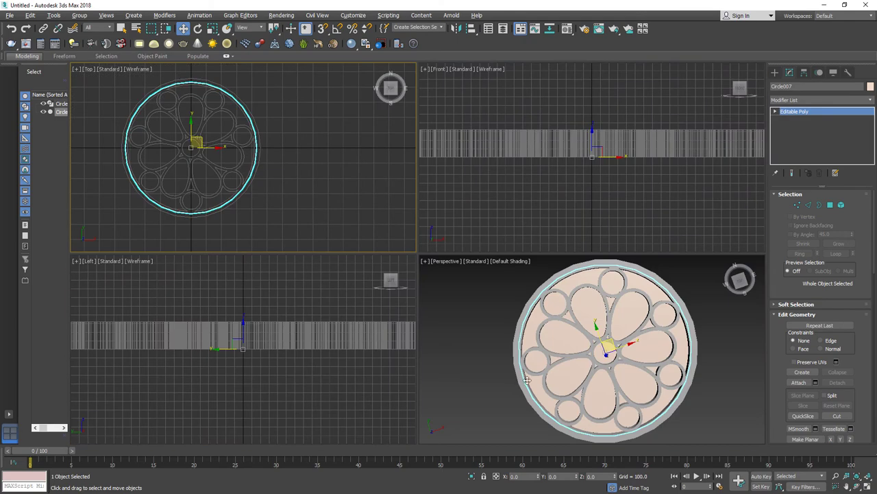
key(alt+w)
mouse_move(523, 379)
alt+middle_down()
mouse_move(556, 402)
mouse_move(566, 413)
mouse_move(560, 420)
alt+middle_up()
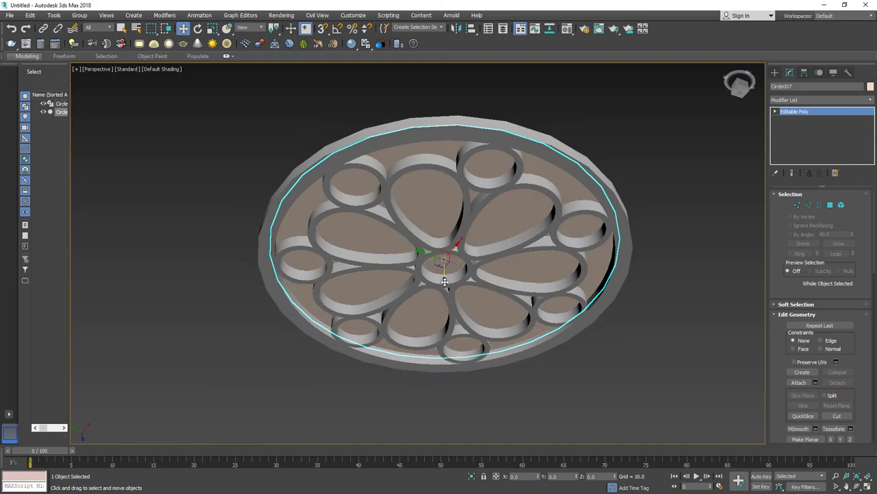
drag(444, 279, 444, 283)
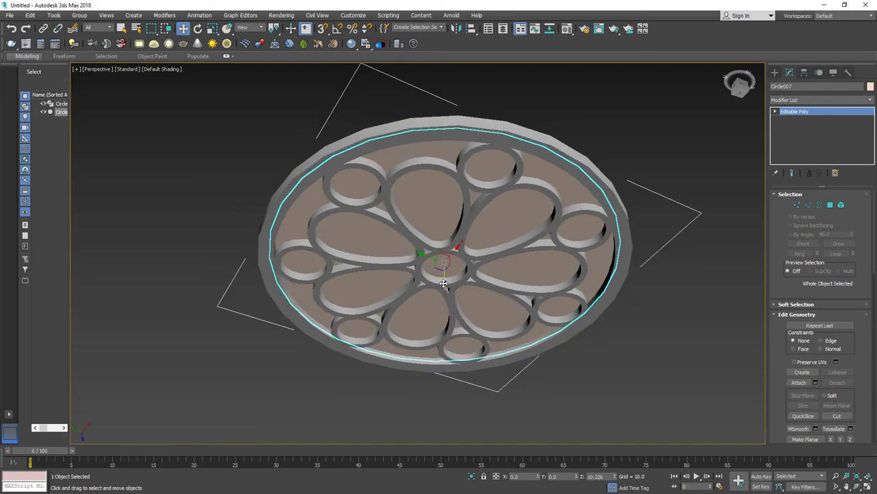
click(555, 366)
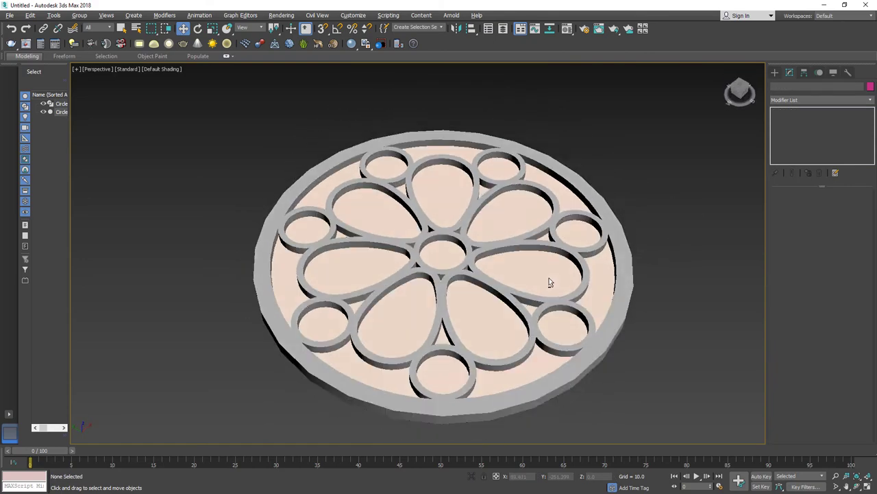